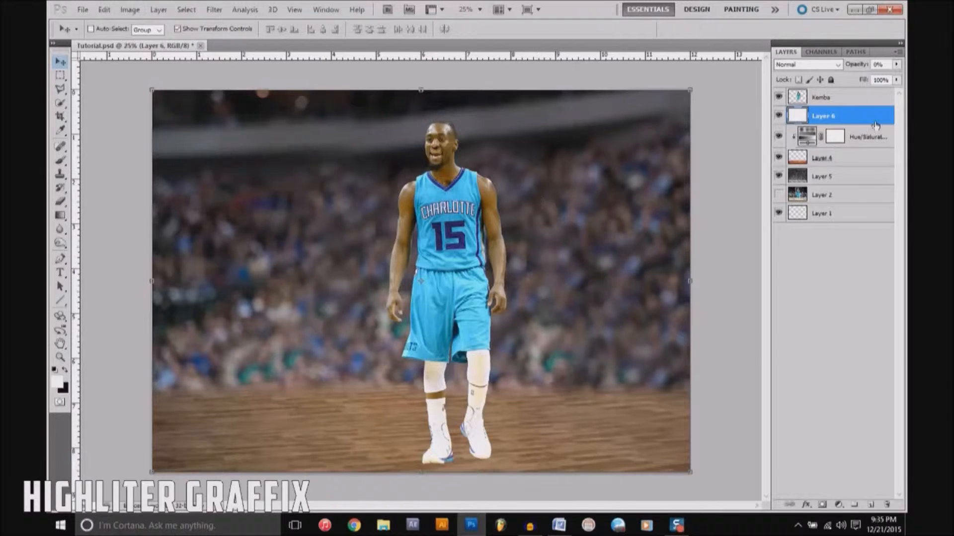
Step: Try a Hue/Saturation adjustment layer above the Kemba layer with saturation at -36, and delete it
{"action": "left_click", "coordinate": [869, 97]}
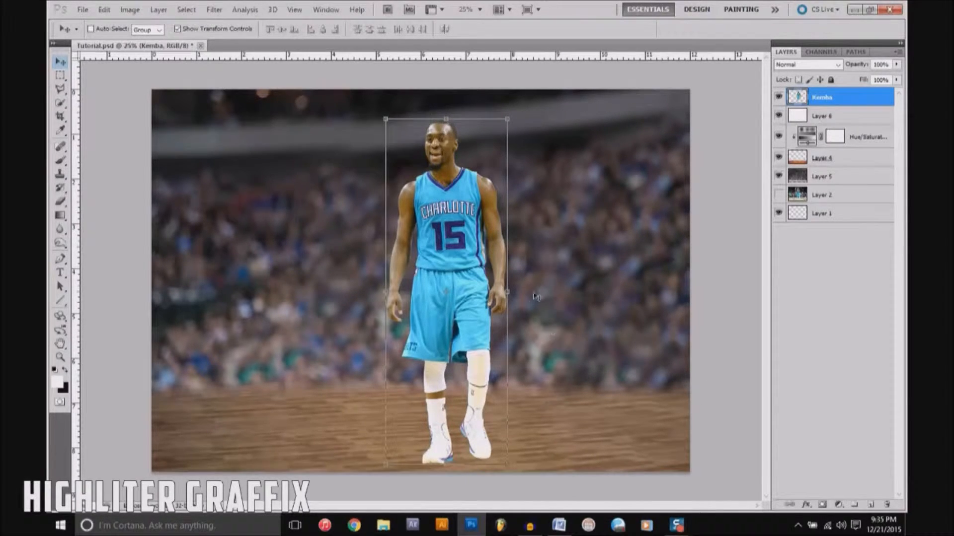
{"action": "left_click", "coordinate": [839, 505]}
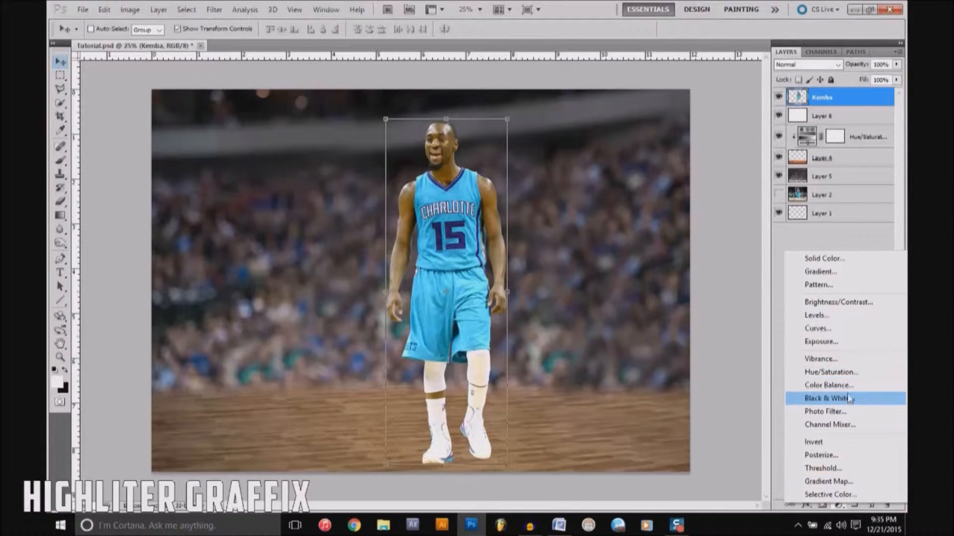
{"action": "left_click", "coordinate": [850, 375]}
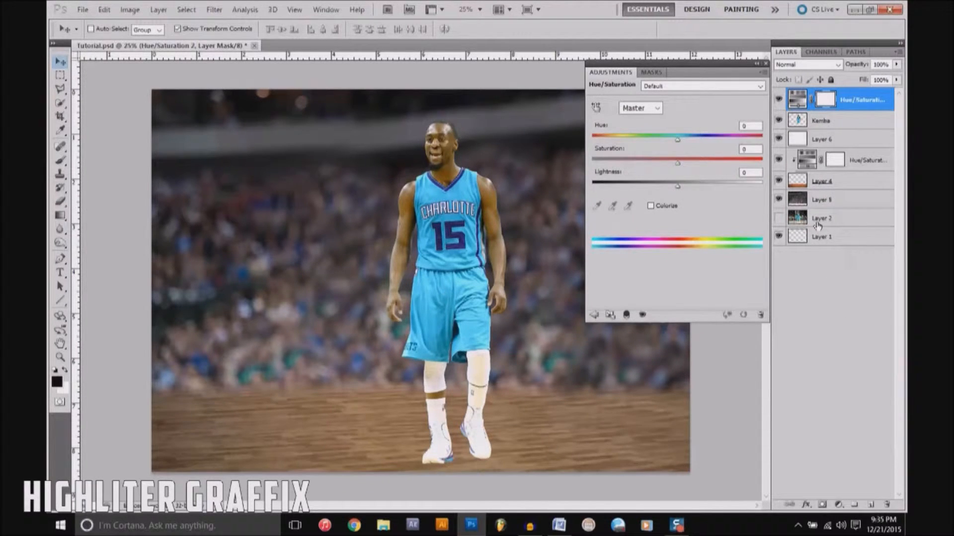
{"action": "left_click", "coordinate": [777, 218]}
{"action": "left_click_drag", "start_coordinate": [678, 163], "coordinate": [649, 182]}
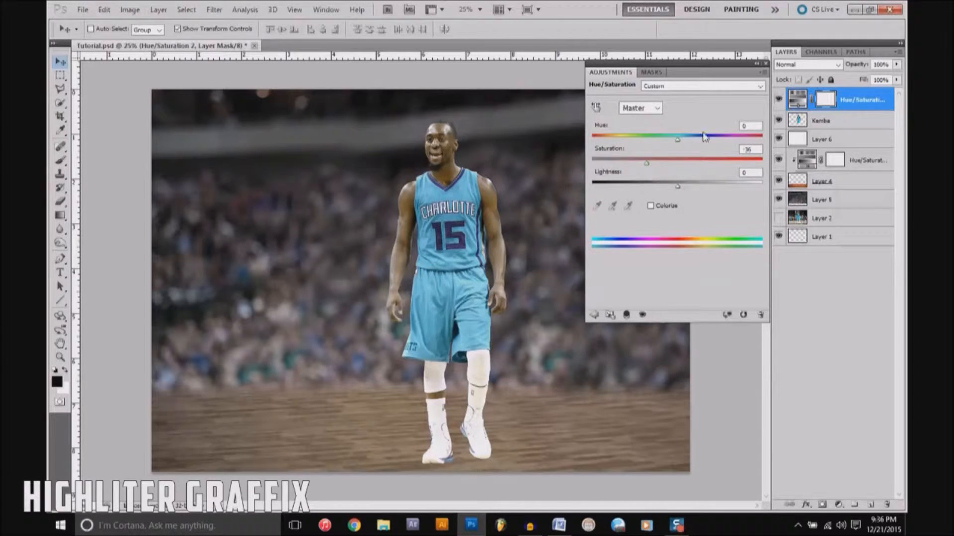
{"action": "left_click", "coordinate": [767, 63]}
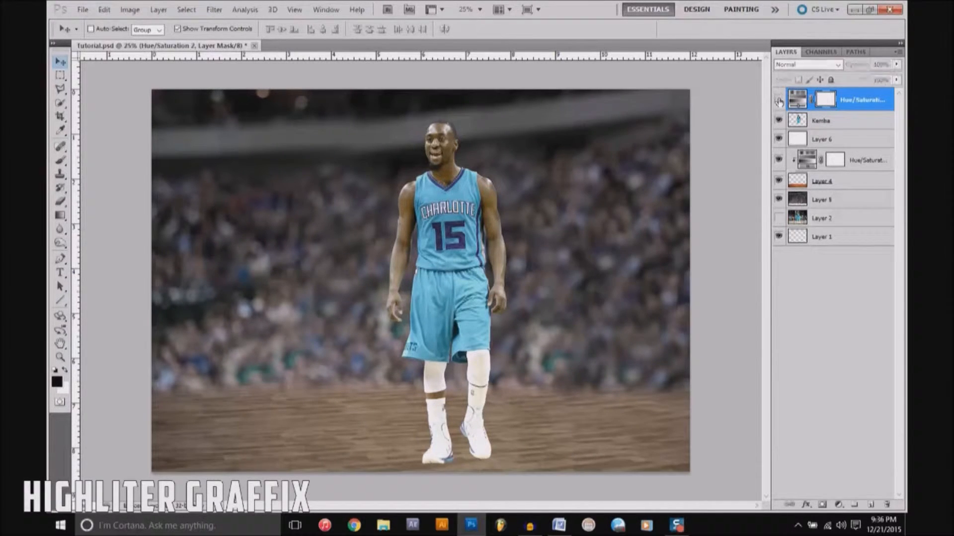
{"action": "left_click", "coordinate": [779, 101]}
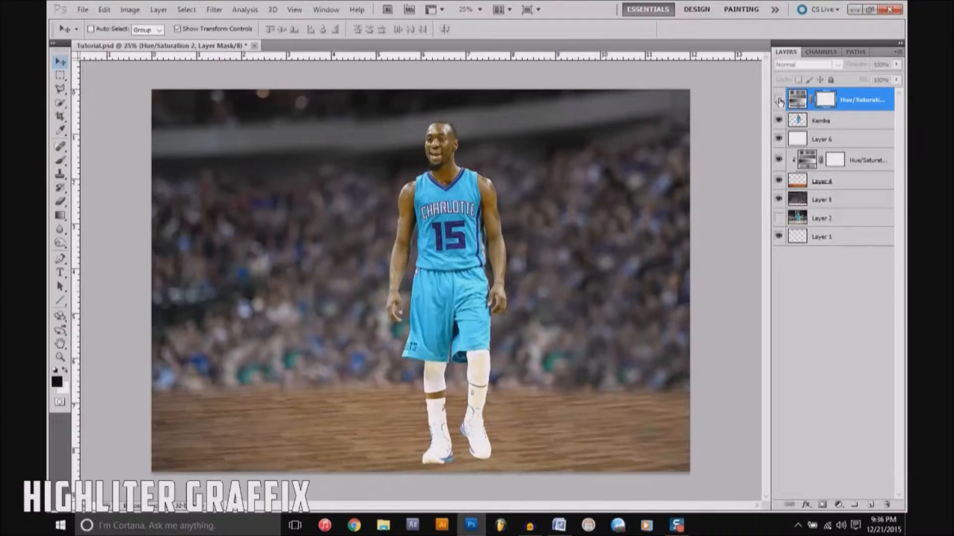
{"action": "key", "text": "Delete"}
Step: Try a black-to-white Gradient Map adjustment layer at 37% opacity above the Kemba layer, and delete it
{"action": "left_click", "coordinate": [839, 506]}
{"action": "left_click", "coordinate": [839, 486]}
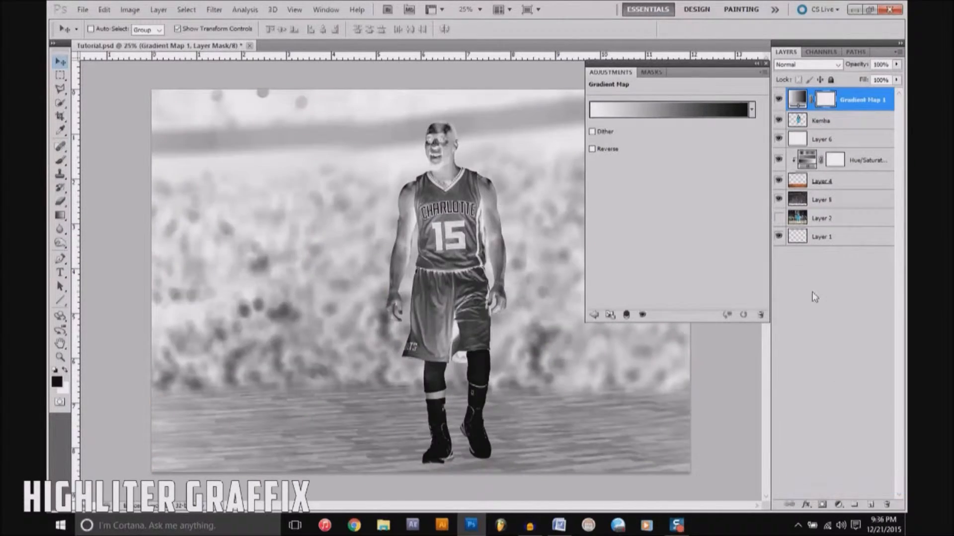
{"action": "left_click", "coordinate": [751, 110]}
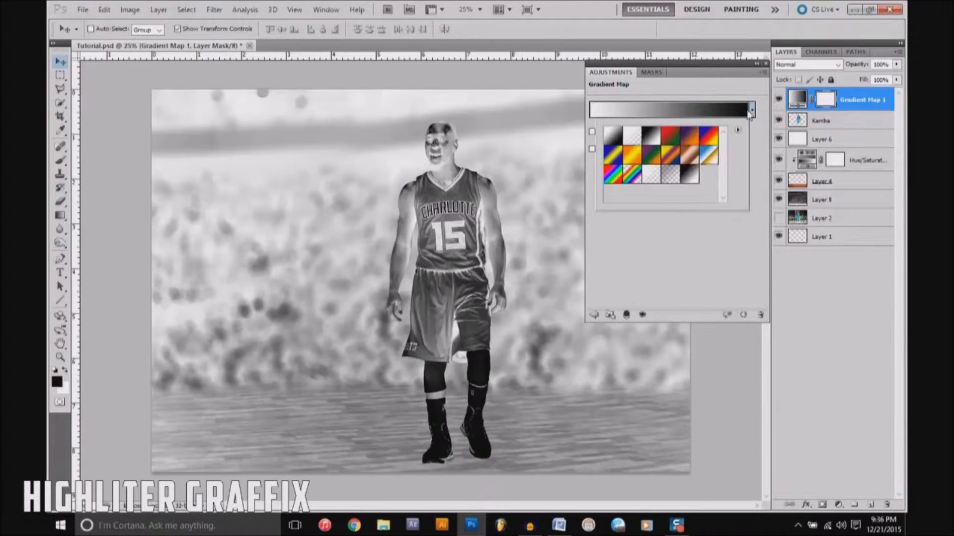
{"action": "left_click", "coordinate": [655, 140]}
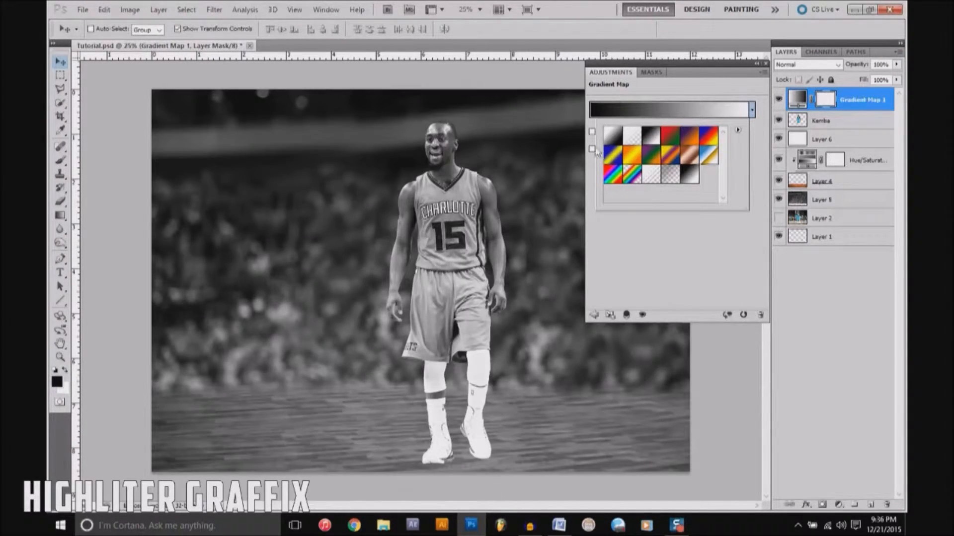
{"action": "left_click", "coordinate": [766, 64]}
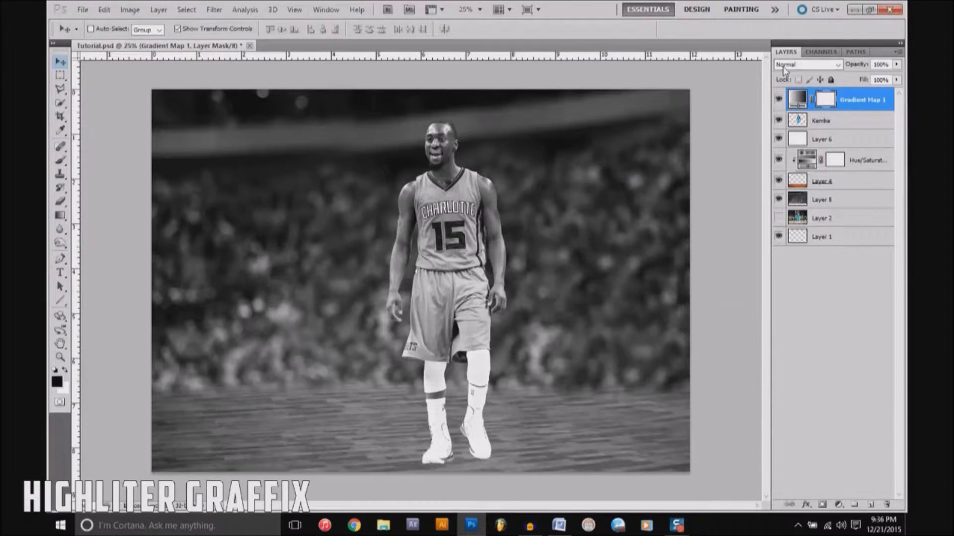
{"action": "left_click_drag", "start_coordinate": [896, 64], "coordinate": [867, 97]}
{"action": "left_click", "coordinate": [866, 94]}
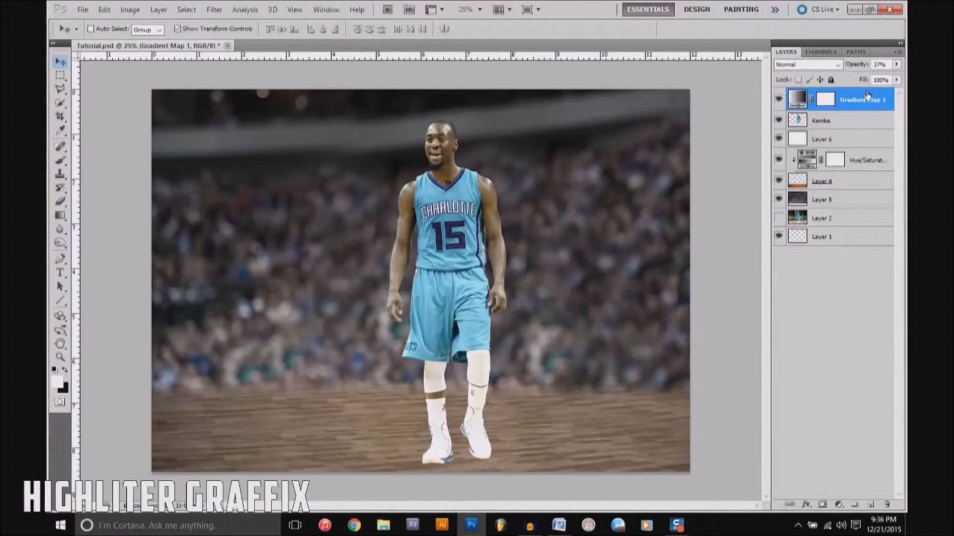
{"action": "key", "text": "Delete"}
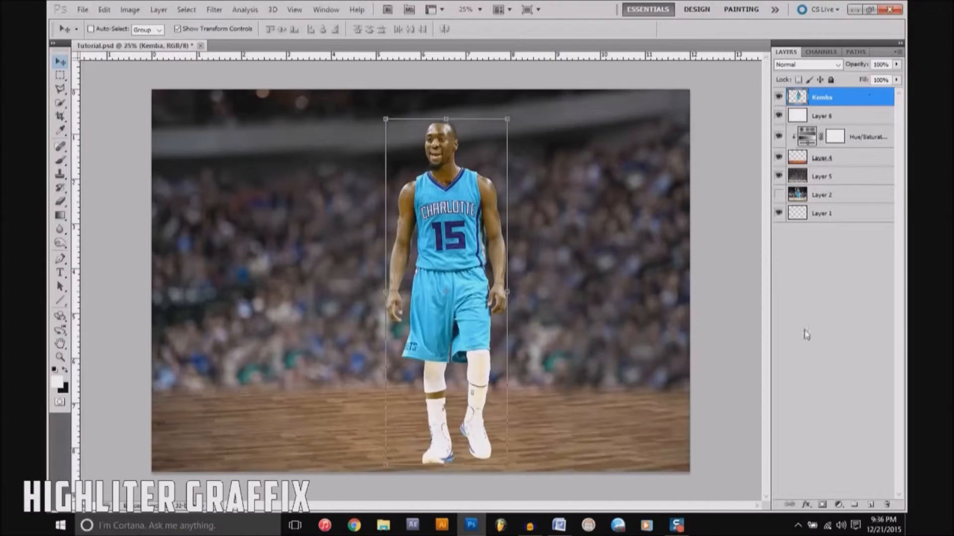
Step: Add a Black & White adjustment layer with Reds 86, Yellows 77, Greens 32, Cyans 68, Blues 44 and reduced Magentas, at 40% opacity
{"action": "left_click", "coordinate": [839, 505]}
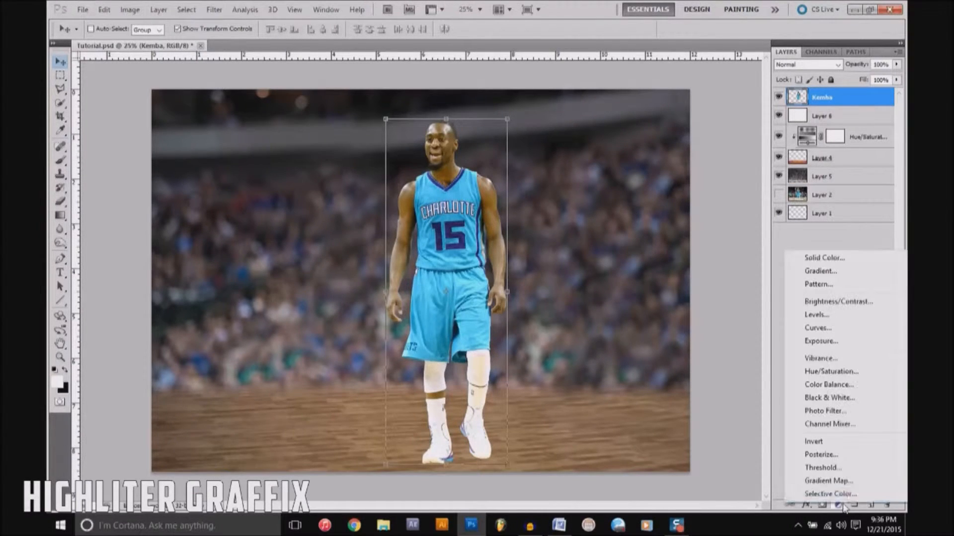
{"action": "left_click", "coordinate": [850, 400]}
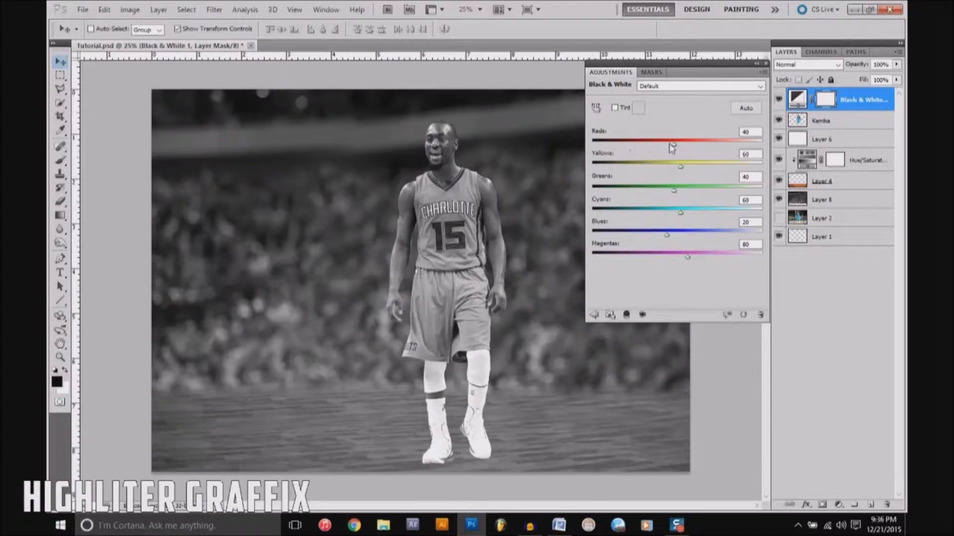
{"action": "left_click_drag", "start_coordinate": [674, 146], "coordinate": [683, 219]}
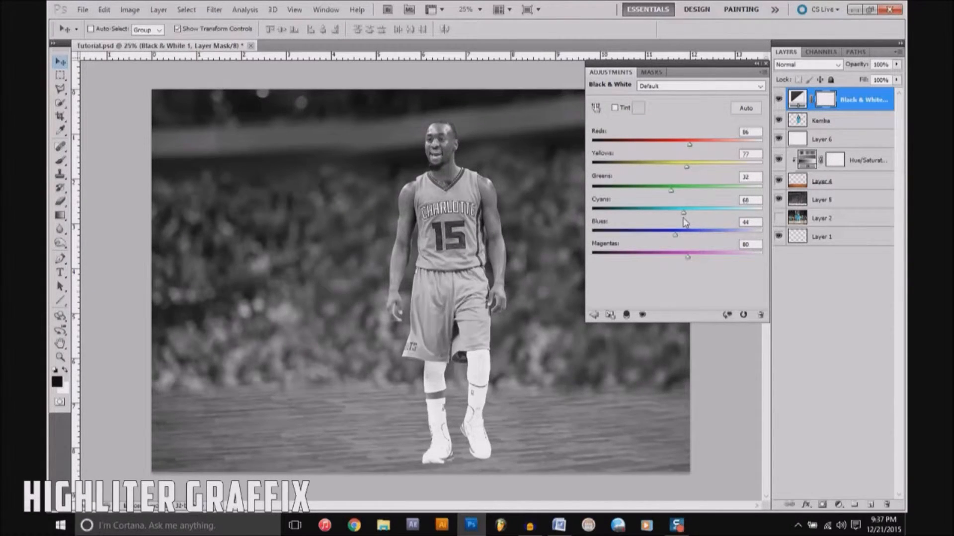
{"action": "mouse_move", "coordinate": [688, 258]}
{"action": "left_mouse_down"}
{"action": "mouse_move", "coordinate": [715, 259]}
{"action": "mouse_move", "coordinate": [674, 257]}
{"action": "left_mouse_up"}
{"action": "left_click", "coordinate": [765, 64]}
{"action": "left_click_drag", "start_coordinate": [896, 65], "coordinate": [860, 80]}
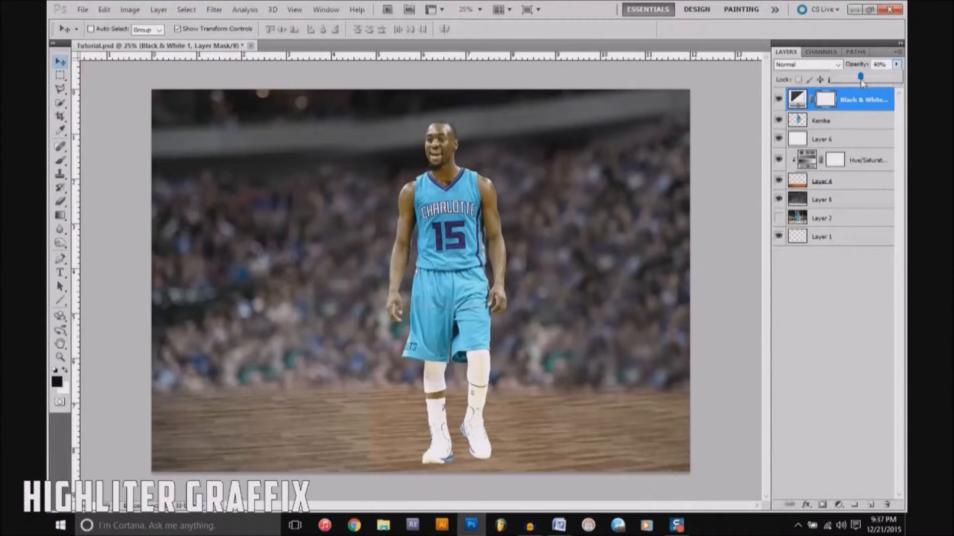
{"action": "left_click", "coordinate": [862, 99]}
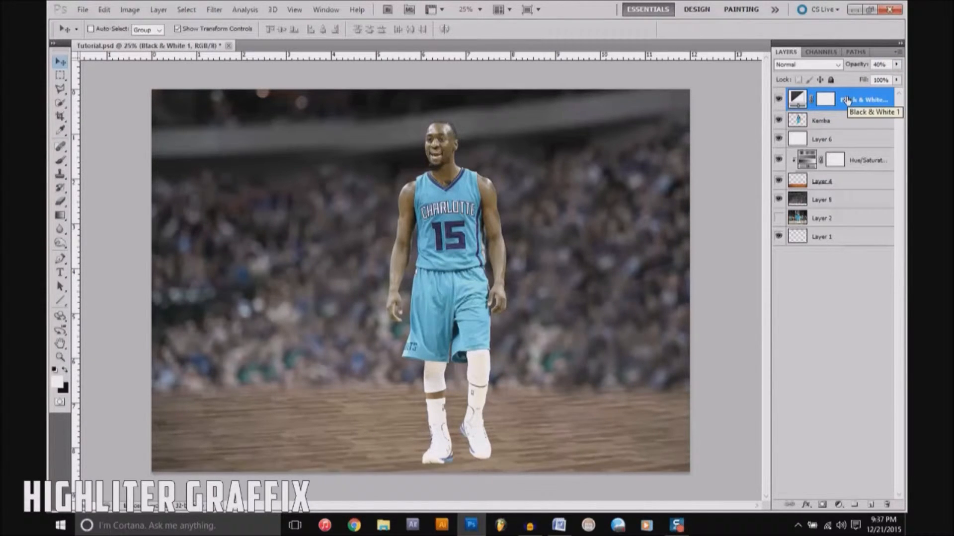
Step: Add a Brightness/Contrast adjustment layer above the Black & White layer with brightness 21 and contrast 65
{"action": "left_click", "coordinate": [839, 505]}
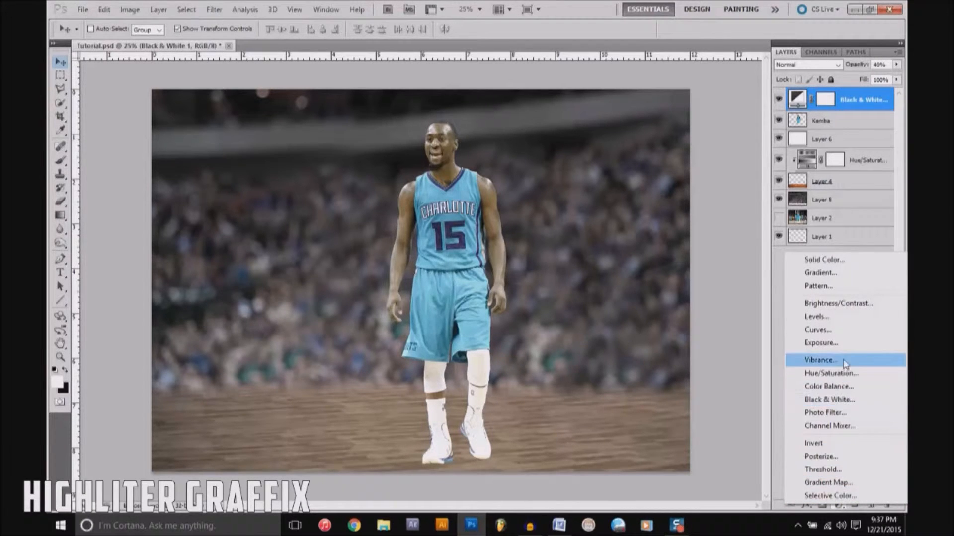
{"action": "left_click", "coordinate": [865, 309]}
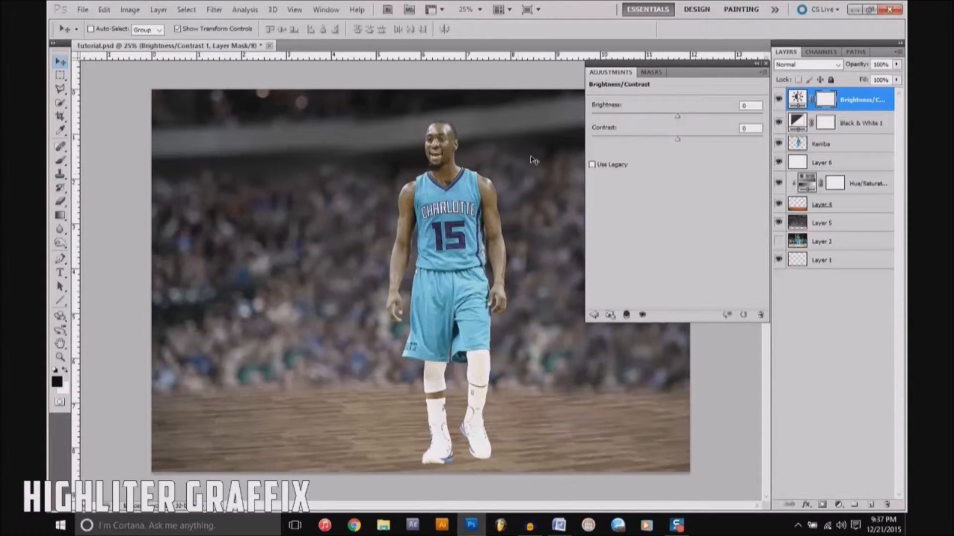
{"action": "left_click_drag", "start_coordinate": [678, 143], "coordinate": [714, 140]}
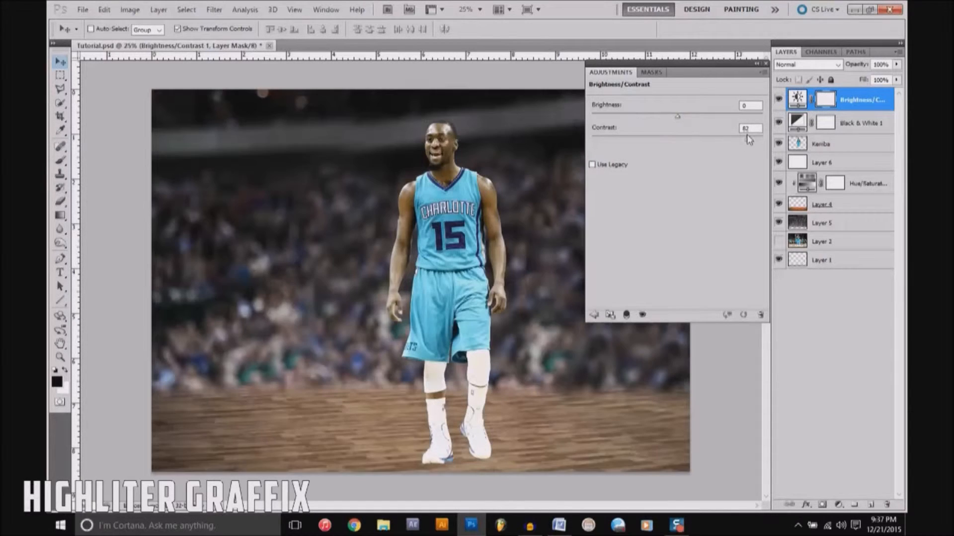
{"action": "mouse_move", "coordinate": [744, 137]}
{"action": "left_mouse_down"}
{"action": "mouse_move", "coordinate": [673, 137]}
{"action": "mouse_move", "coordinate": [757, 137]}
{"action": "mouse_move", "coordinate": [737, 142]}
{"action": "left_mouse_up"}
{"action": "left_click_drag", "start_coordinate": [708, 139], "coordinate": [732, 141]}
{"action": "left_click_drag", "start_coordinate": [679, 119], "coordinate": [689, 118]}
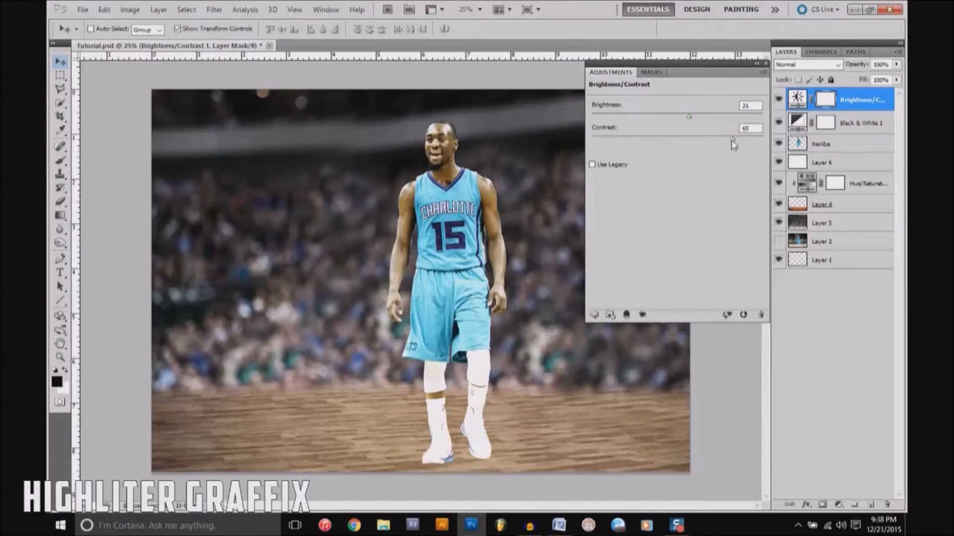
{"action": "left_click", "coordinate": [766, 63]}
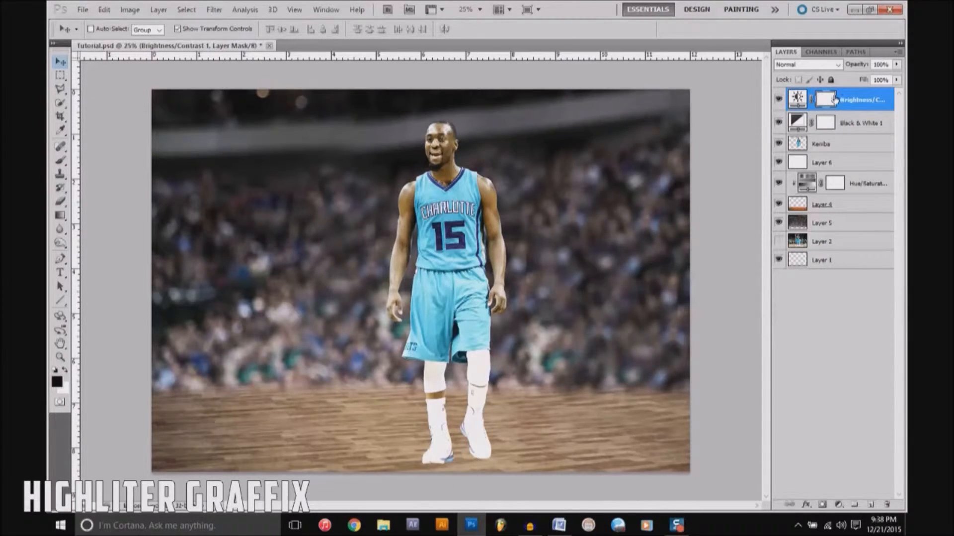
Step: Add a Curves adjustment layer on top, placing one point at 143 on the RGB curve and one at 164 on the Red curve
{"action": "left_click", "coordinate": [839, 505]}
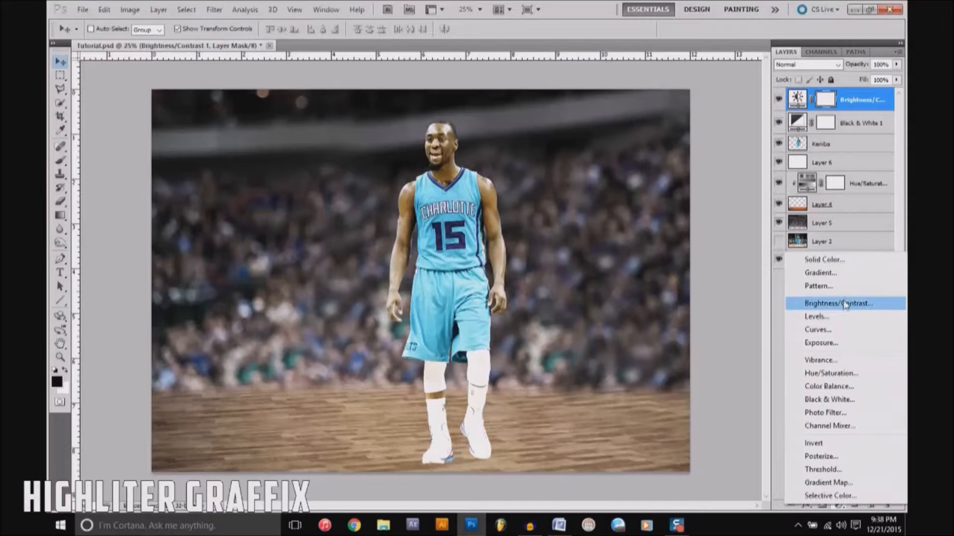
{"action": "left_click", "coordinate": [834, 331]}
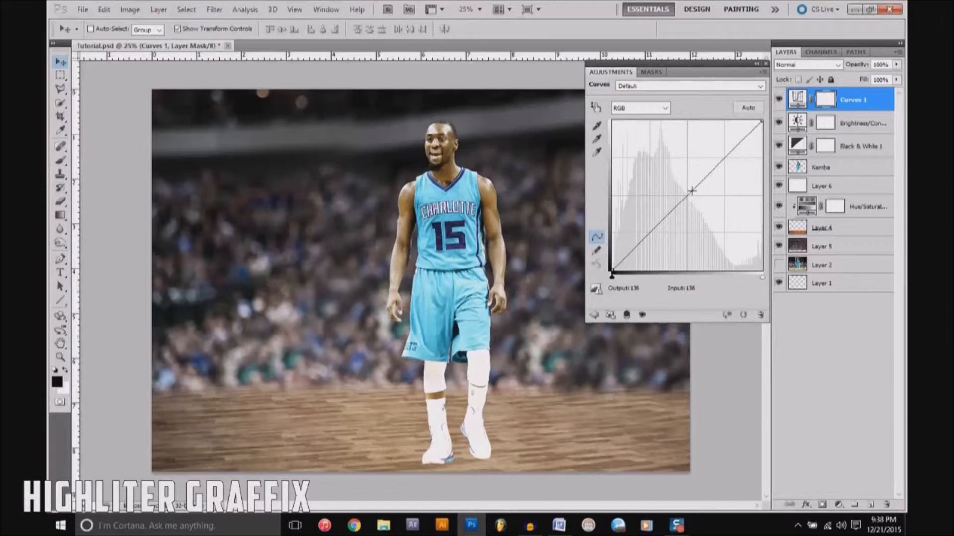
{"action": "mouse_move", "coordinate": [691, 189]}
{"action": "left_mouse_down"}
{"action": "mouse_move", "coordinate": [663, 166]}
{"action": "mouse_move", "coordinate": [696, 200]}
{"action": "mouse_move", "coordinate": [724, 183]}
{"action": "mouse_move", "coordinate": [755, 263]}
{"action": "mouse_move", "coordinate": [692, 223]}
{"action": "mouse_move", "coordinate": [673, 242]}
{"action": "mouse_move", "coordinate": [650, 220]}
{"action": "mouse_move", "coordinate": [677, 163]}
{"action": "mouse_move", "coordinate": [696, 186]}
{"action": "left_mouse_up"}
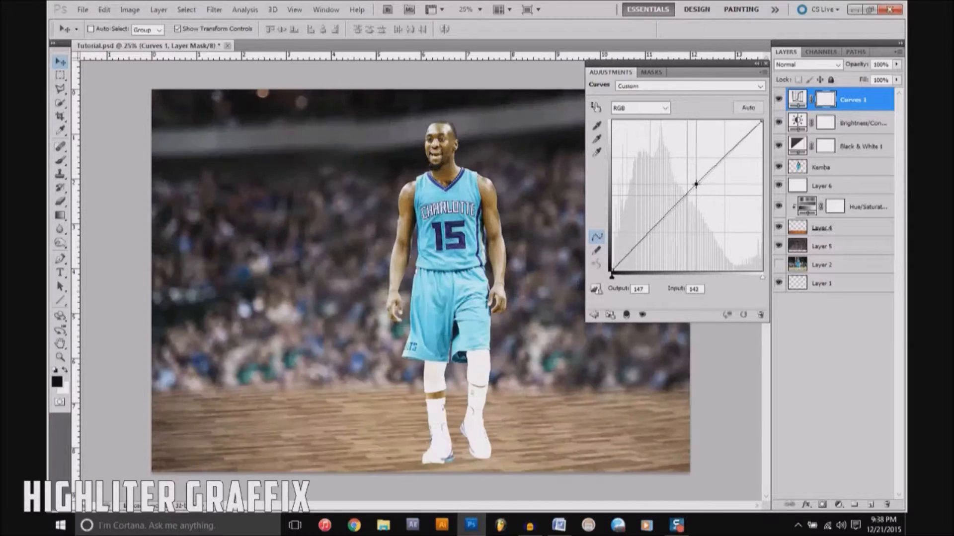
{"action": "left_click", "coordinate": [664, 108]}
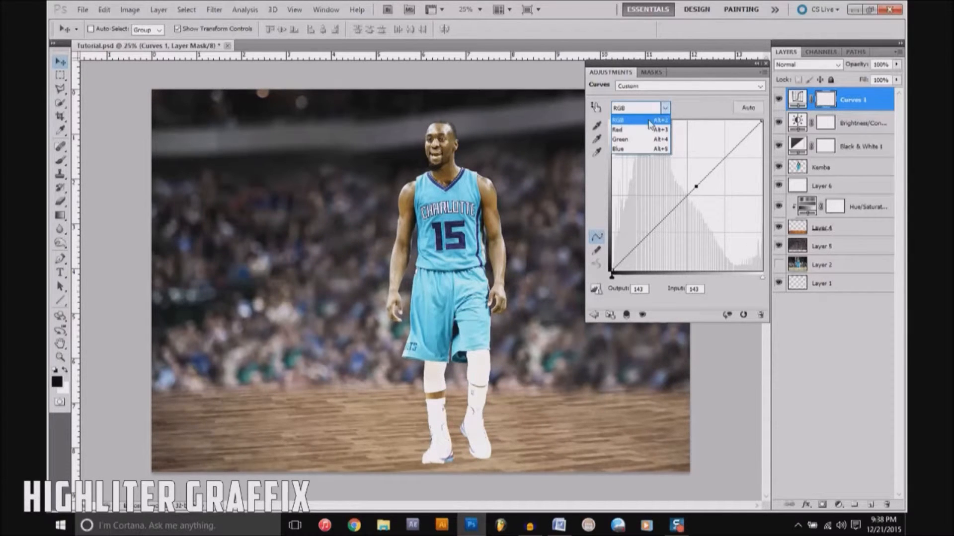
{"action": "left_click", "coordinate": [643, 129]}
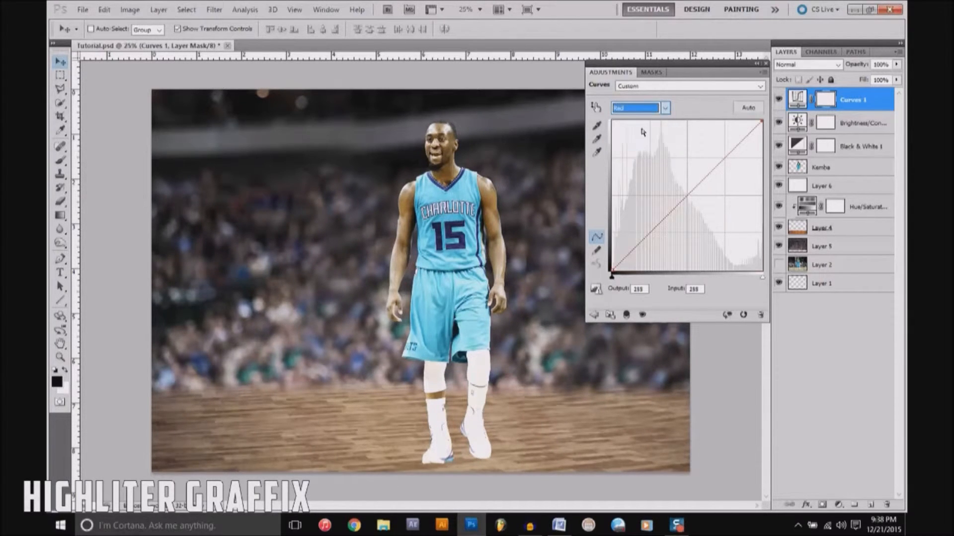
{"action": "mouse_move", "coordinate": [697, 183]}
{"action": "left_mouse_down"}
{"action": "mouse_move", "coordinate": [694, 171]}
{"action": "mouse_move", "coordinate": [715, 202]}
{"action": "mouse_move", "coordinate": [708, 174]}
{"action": "left_mouse_up"}
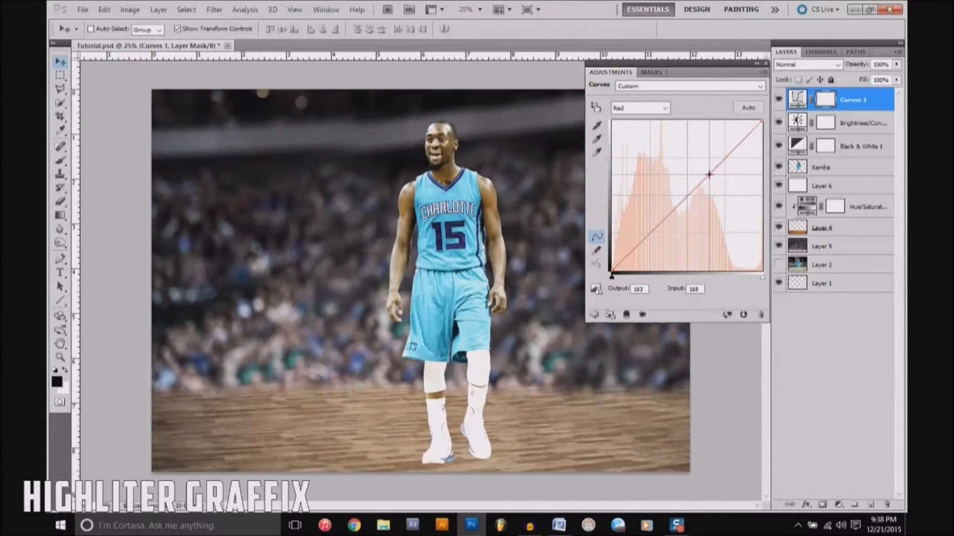
Step: Move the point on the RGB curve to input 199 and output 187 to darken the midtones
{"action": "left_click", "coordinate": [664, 108]}
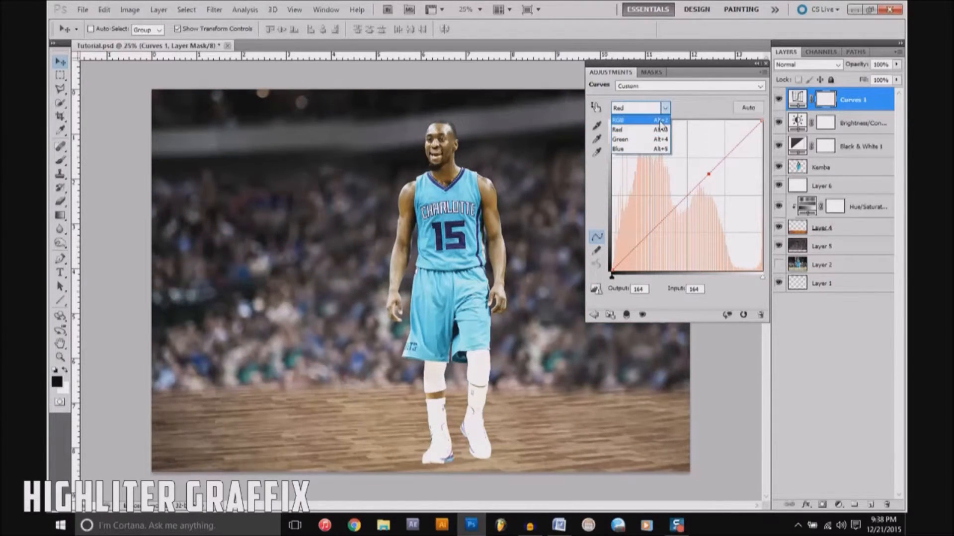
{"action": "left_click", "coordinate": [660, 121]}
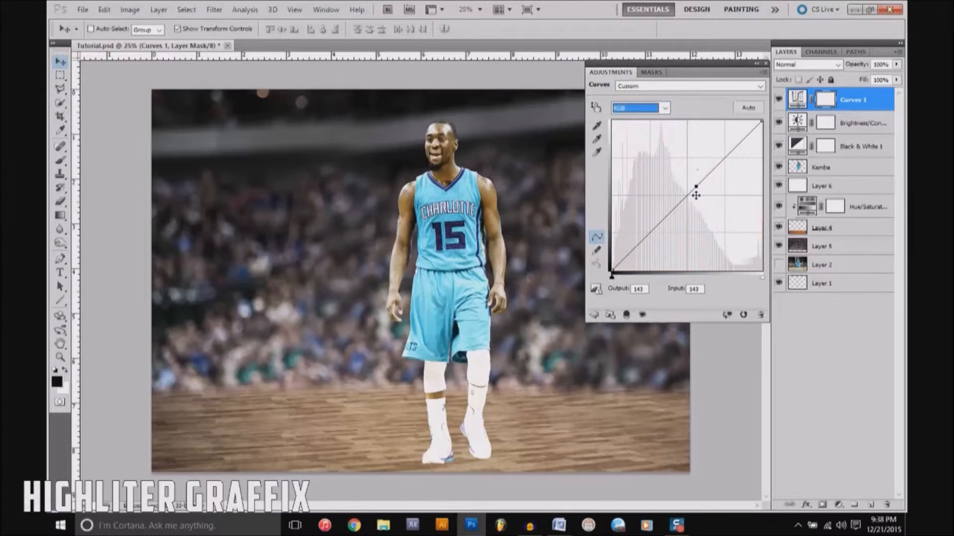
{"action": "left_click_drag", "start_coordinate": [697, 187], "coordinate": [728, 159]}
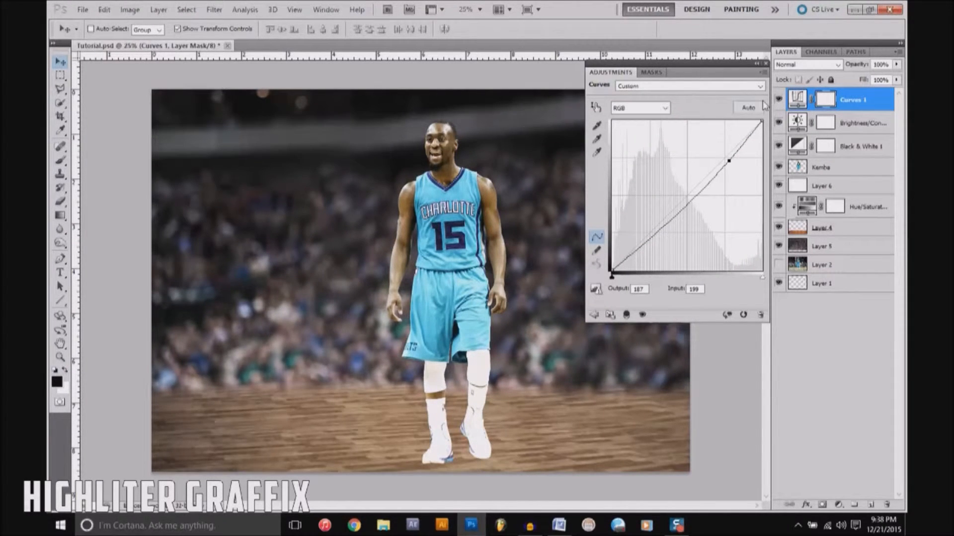
{"action": "left_click", "coordinate": [765, 64]}
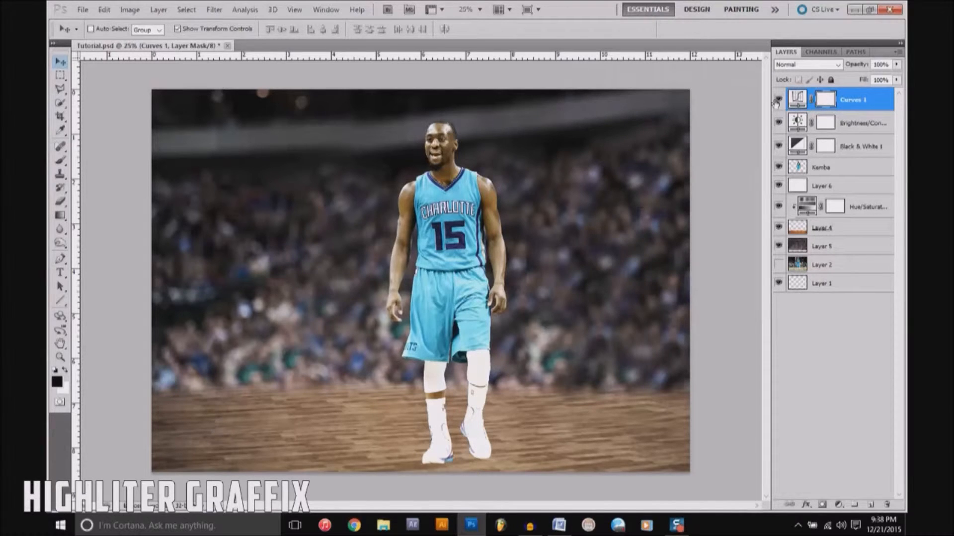
{"action": "double_click", "coordinate": [797, 143]}
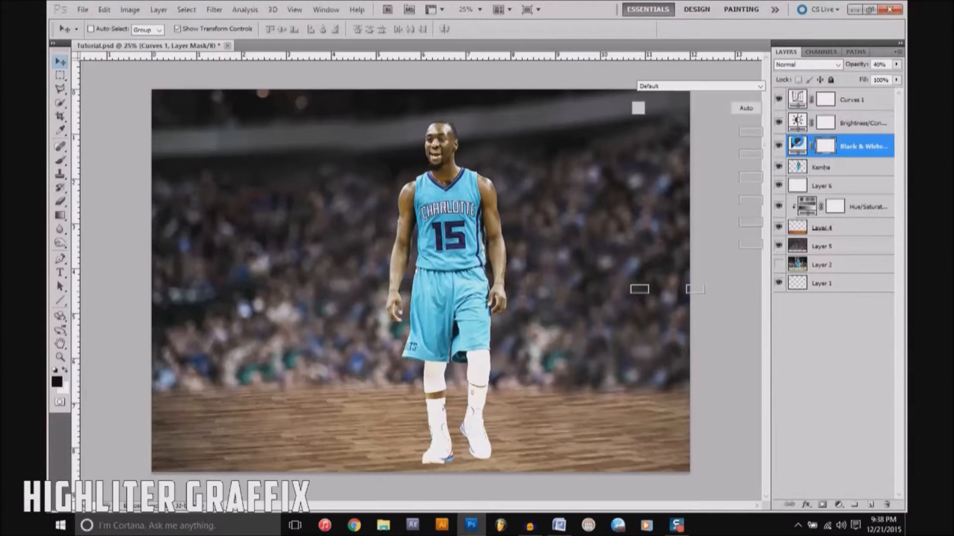
{"action": "left_click", "coordinate": [766, 63]}
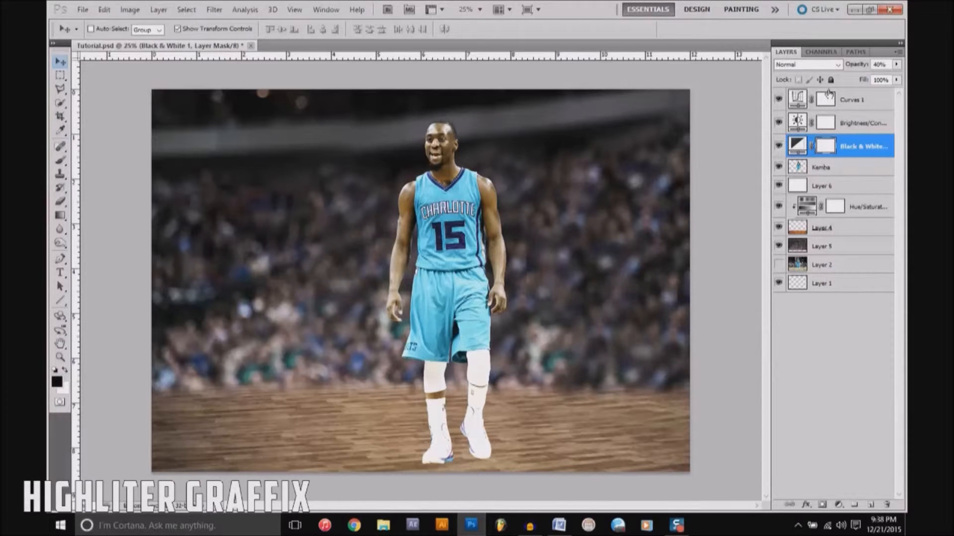
Step: Add an Exposure adjustment layer above the Curves layer and raise its exposure to +0.35
{"action": "left_click", "coordinate": [855, 106]}
{"action": "left_click", "coordinate": [838, 505]}
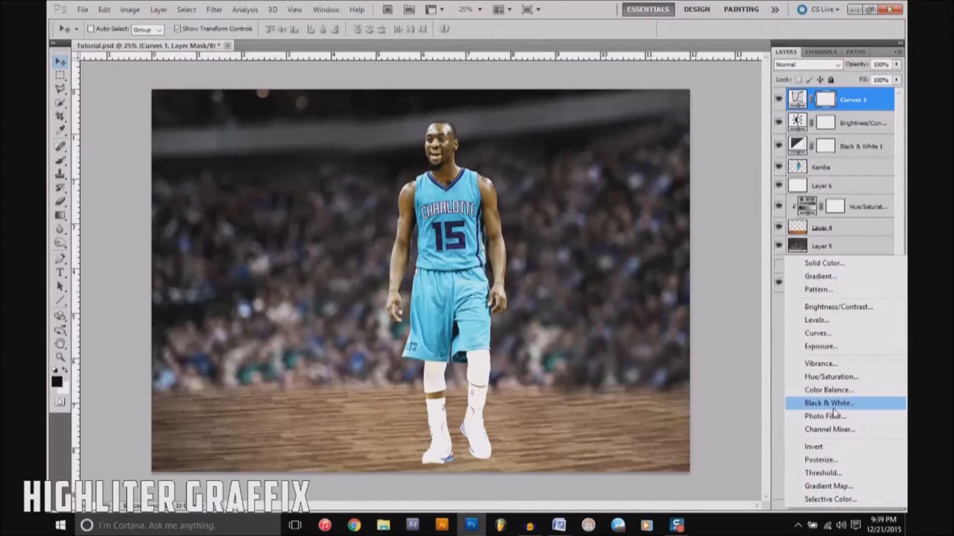
{"action": "left_click", "coordinate": [843, 350]}
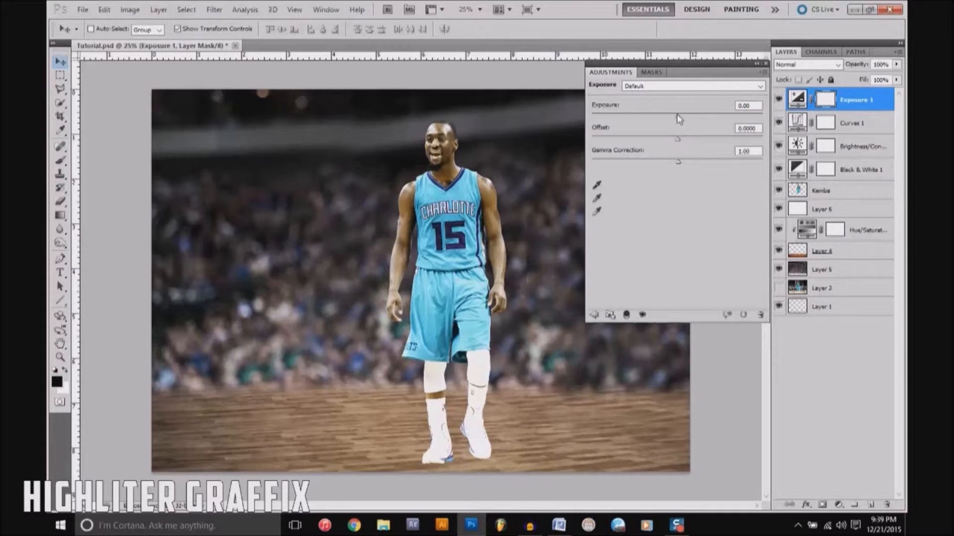
{"action": "mouse_move", "coordinate": [678, 117]}
{"action": "left_mouse_down"}
{"action": "mouse_move", "coordinate": [704, 115]}
{"action": "mouse_move", "coordinate": [616, 121]}
{"action": "mouse_move", "coordinate": [725, 124]}
{"action": "mouse_move", "coordinate": [679, 119]}
{"action": "left_mouse_up"}
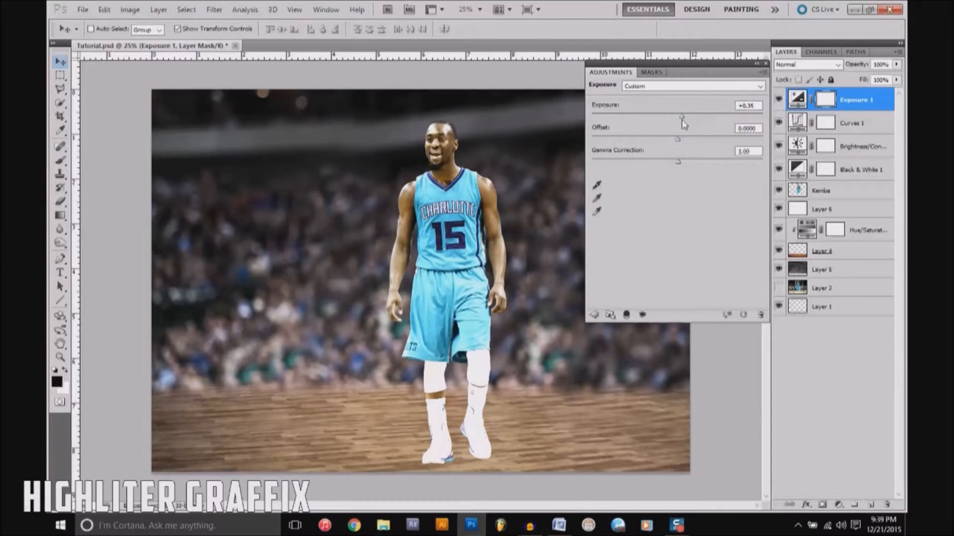
Step: Try an offset of -0.0263 on the Exposure adjustment and reset the offset to 0
{"action": "mouse_move", "coordinate": [680, 143]}
{"action": "left_mouse_down"}
{"action": "mouse_move", "coordinate": [664, 140]}
{"action": "mouse_move", "coordinate": [692, 140]}
{"action": "mouse_move", "coordinate": [673, 142]}
{"action": "left_mouse_up"}
{"action": "left_click", "coordinate": [756, 129]}
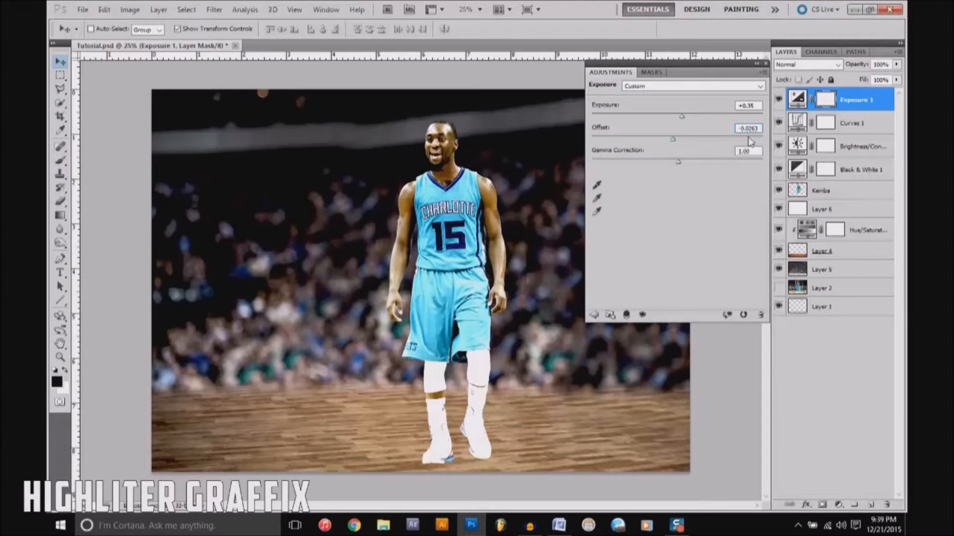
{"action": "double_click", "coordinate": [755, 130]}
{"action": "type", "text": "0"}
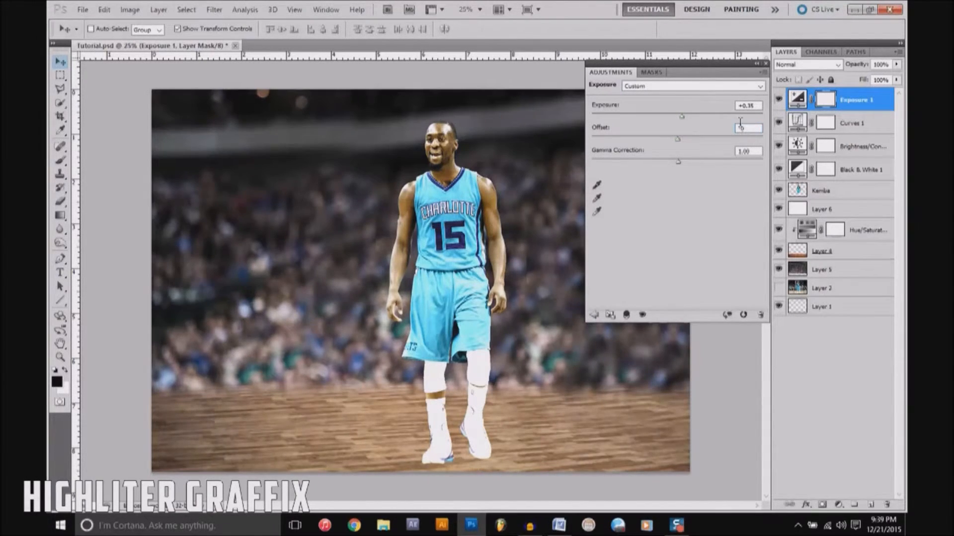
Step: Fine-tune the gamma correction of the Exposure adjustment and close its settings
{"action": "left_click", "coordinate": [753, 151]}
{"action": "left_click_drag", "start_coordinate": [682, 164], "coordinate": [684, 166]}
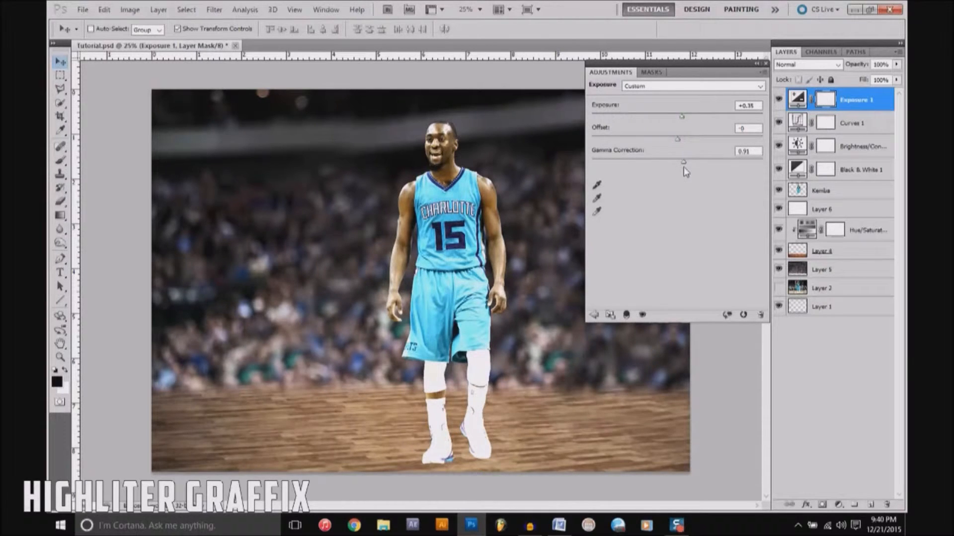
{"action": "left_click", "coordinate": [765, 64]}
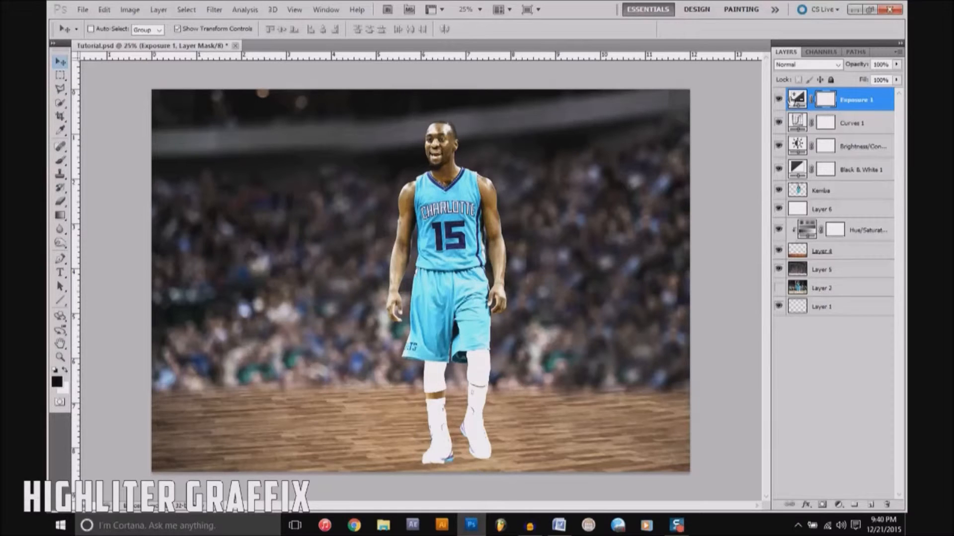
Step: Compare the image with and without the four stacked adjustment layers by toggling their visibility
{"action": "mouse_move", "coordinate": [779, 101]}
{"action": "left_mouse_down"}
{"action": "mouse_move", "coordinate": [780, 172]}
{"action": "mouse_move", "coordinate": [778, 102]}
{"action": "left_mouse_up"}
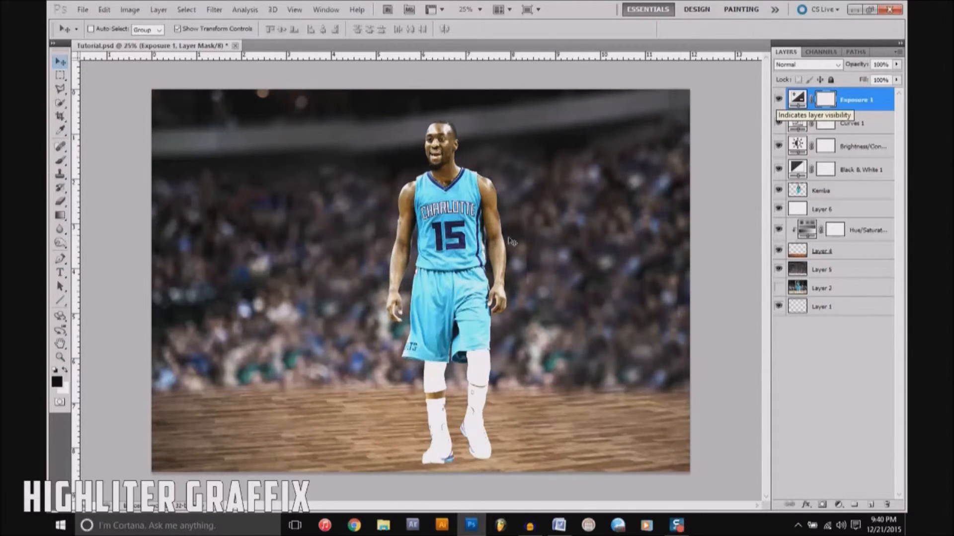
{"action": "left_click", "coordinate": [873, 106]}
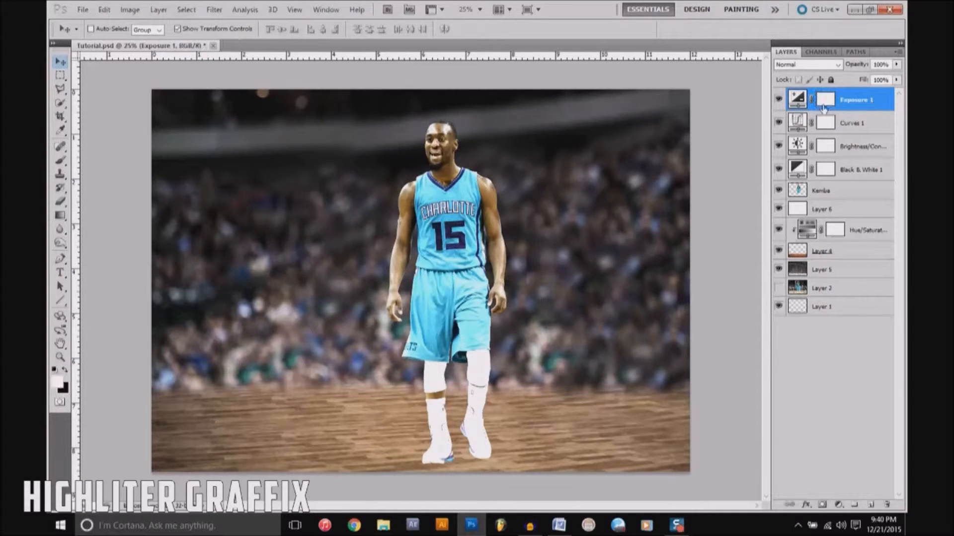
{"action": "left_click", "coordinate": [778, 97]}
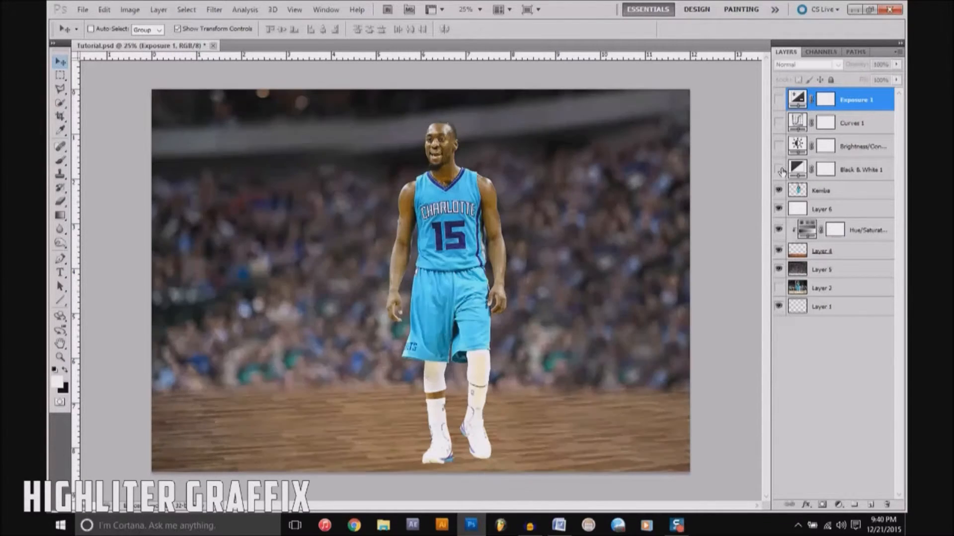
{"action": "left_click", "coordinate": [778, 98]}
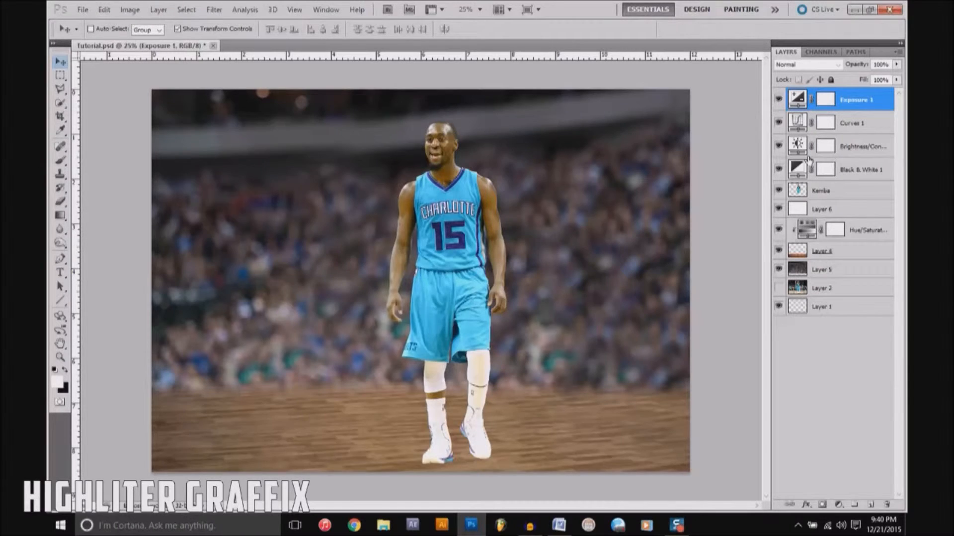
Step: Try a Gradient Map adjustment layer on top, testing gradient presets and choosing the violet-to-orange one
{"action": "left_click", "coordinate": [840, 504]}
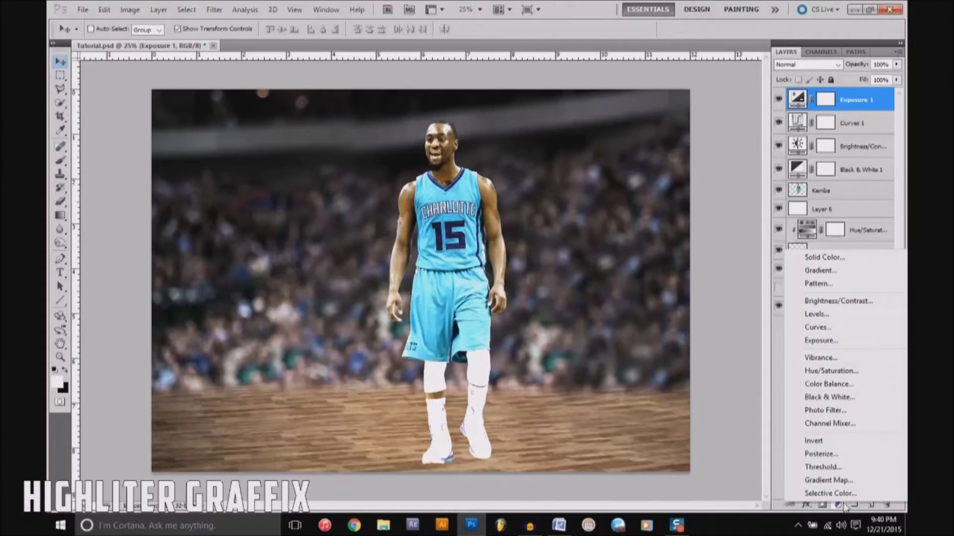
{"action": "left_click", "coordinate": [831, 481]}
{"action": "left_click", "coordinate": [751, 111]}
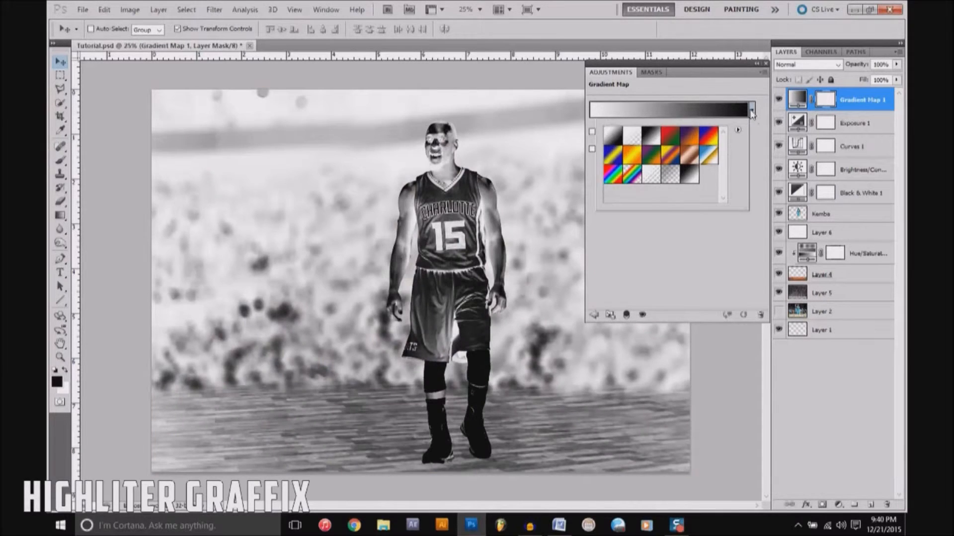
{"action": "left_click", "coordinate": [653, 137]}
{"action": "left_click", "coordinate": [670, 137]}
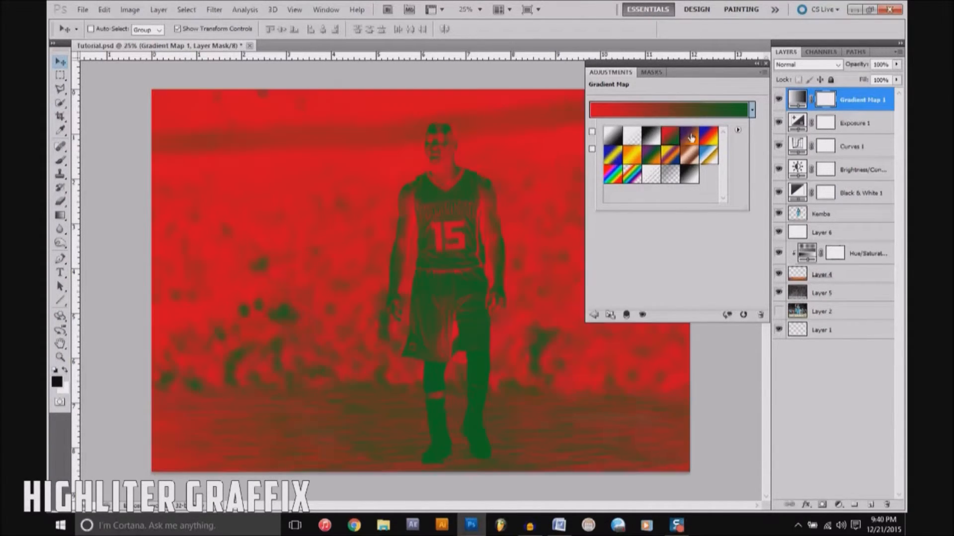
{"action": "left_click", "coordinate": [691, 137]}
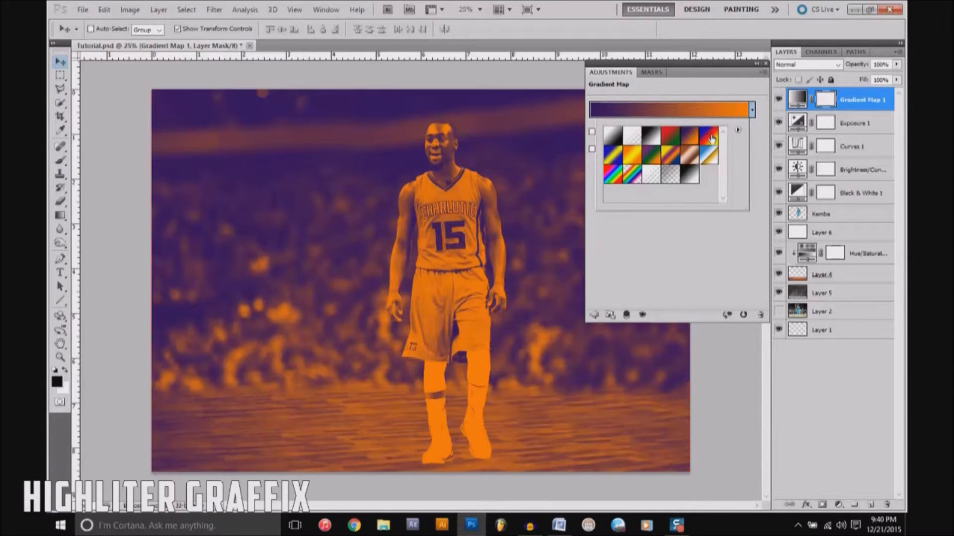
Step: Compare the gradient map with and without Reverse, leaving Reverse turned off
{"action": "left_click", "coordinate": [685, 280]}
{"action": "left_click", "coordinate": [592, 149]}
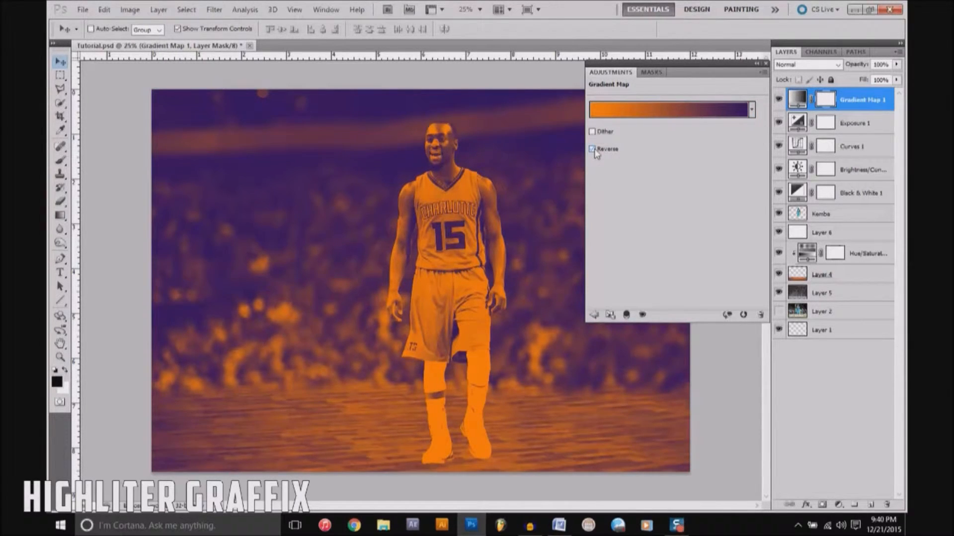
{"action": "left_click", "coordinate": [592, 150]}
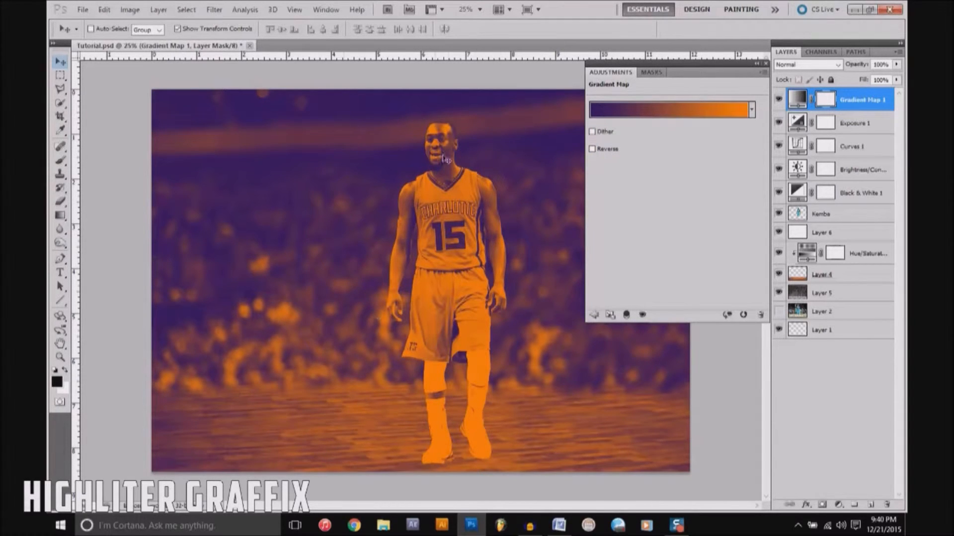
{"action": "left_click", "coordinate": [597, 148]}
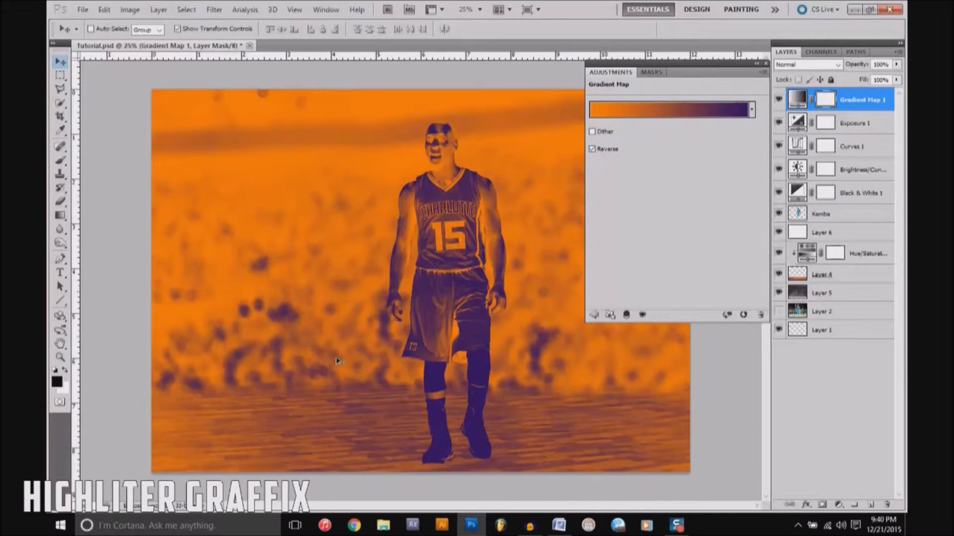
{"action": "left_click", "coordinate": [593, 149]}
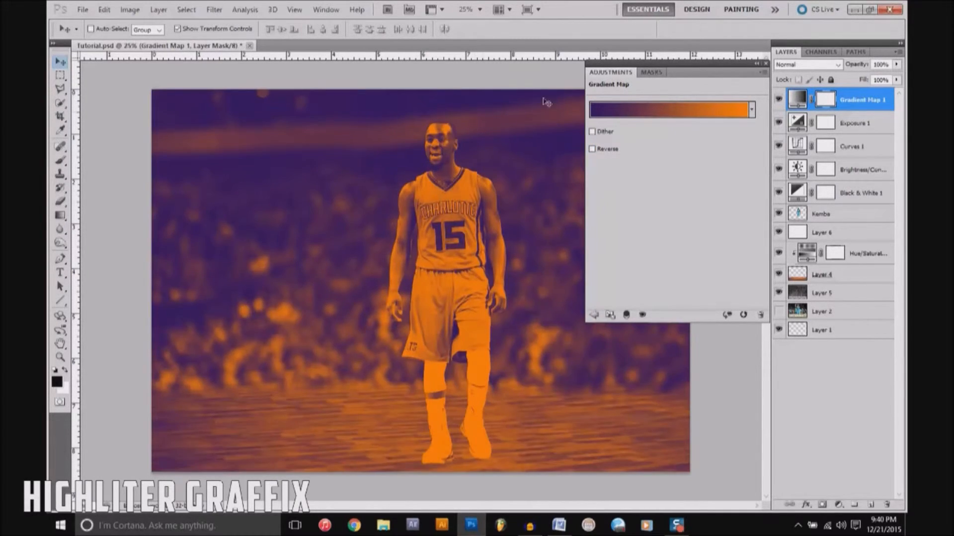
{"action": "left_click", "coordinate": [765, 64]}
Step: Set the gradient map layer to Overlay blending and reduce its opacity to 82%
{"action": "mouse_move", "coordinate": [896, 64]}
{"action": "left_mouse_down"}
{"action": "mouse_move", "coordinate": [860, 79]}
{"action": "mouse_move", "coordinate": [899, 78]}
{"action": "left_mouse_up"}
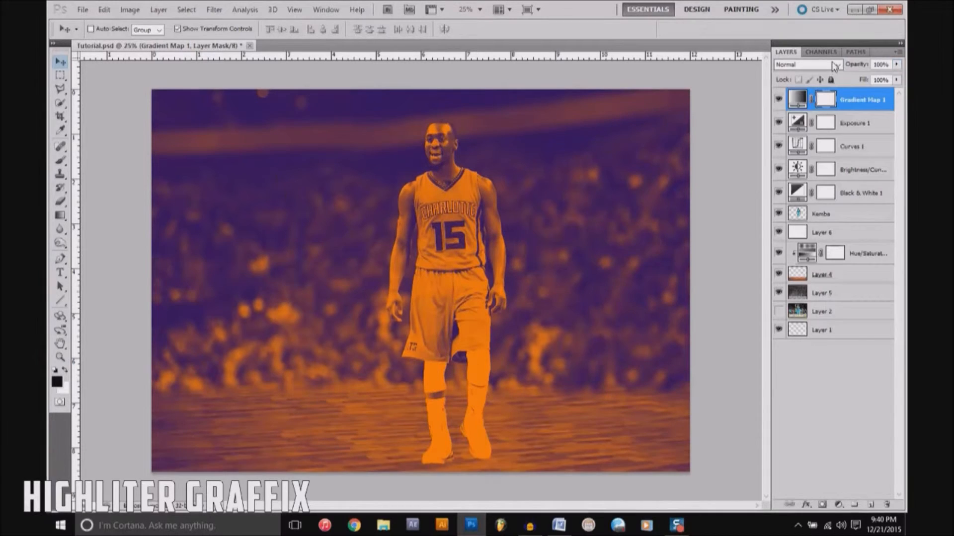
{"action": "left_click", "coordinate": [836, 64]}
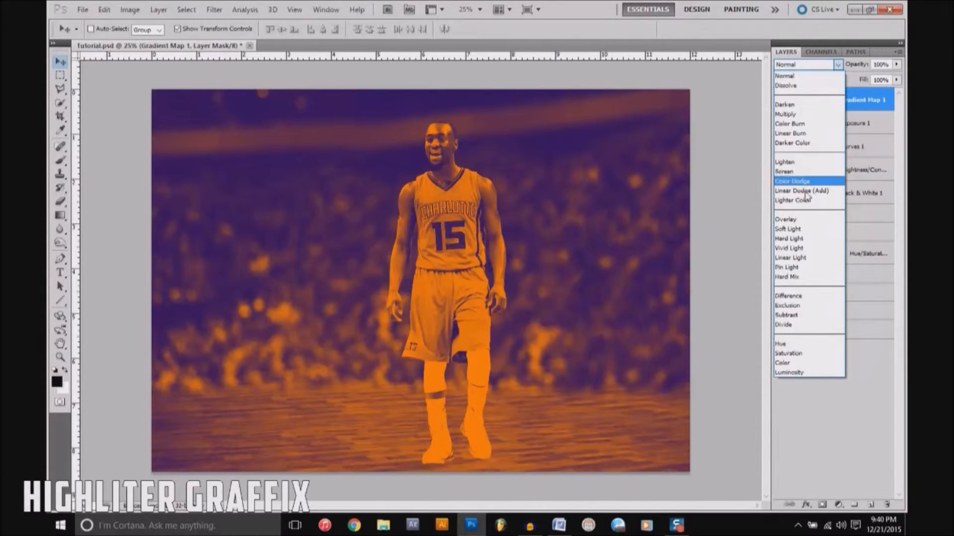
{"action": "left_click", "coordinate": [800, 220]}
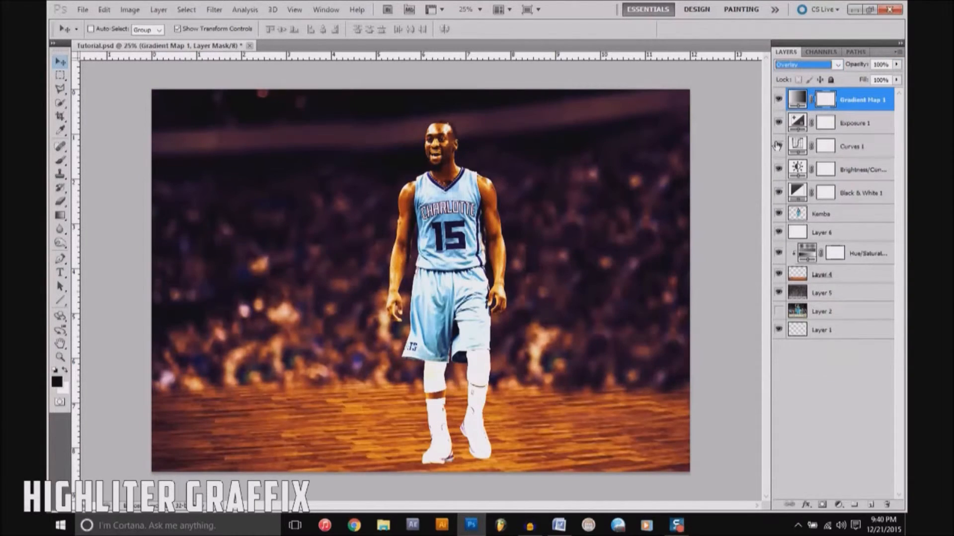
{"action": "left_click", "coordinate": [897, 64]}
{"action": "mouse_move", "coordinate": [867, 76]}
{"action": "left_mouse_down"}
{"action": "mouse_move", "coordinate": [859, 76]}
{"action": "mouse_move", "coordinate": [886, 77]}
{"action": "left_mouse_up"}
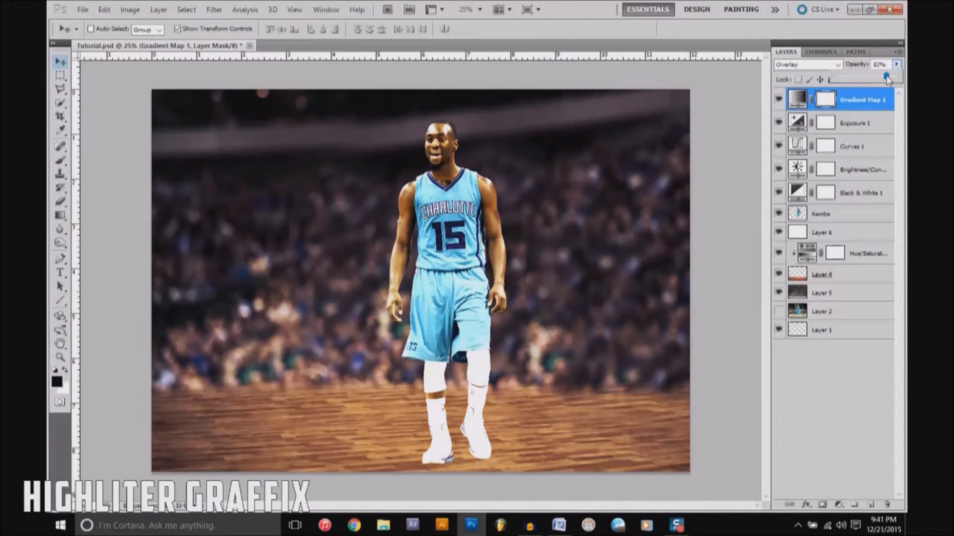
Step: Try other blending modes from Multiply through Linear Dodge (Add) on the gradient map layer, and delete the layer
{"action": "left_click", "coordinate": [838, 65]}
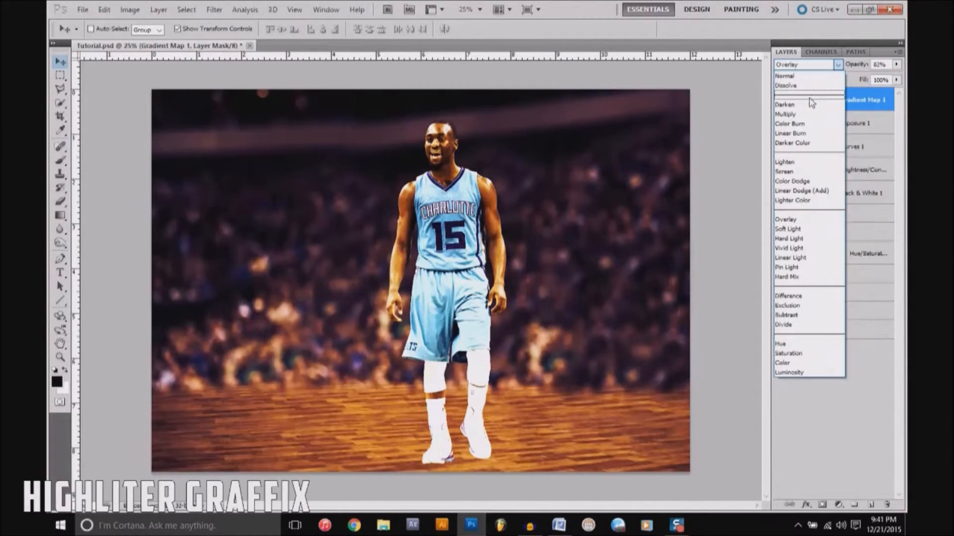
{"action": "left_click", "coordinate": [806, 115]}
{"action": "key", "text": "Down"}
{"action": "key", "text": "Down"}
{"action": "key", "text": "Down"}
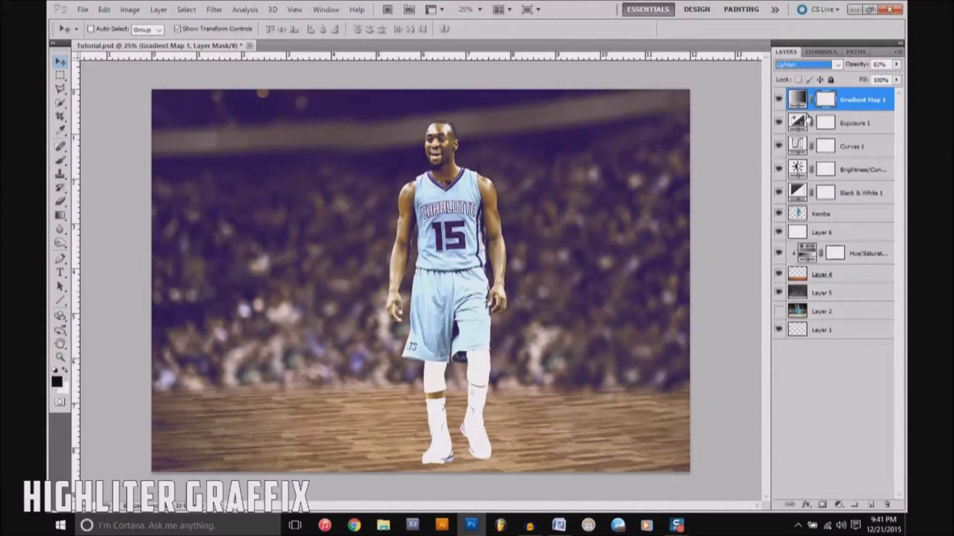
{"action": "key", "text": "Down"}
{"action": "key", "text": "Down"}
{"action": "key", "text": "Down"}
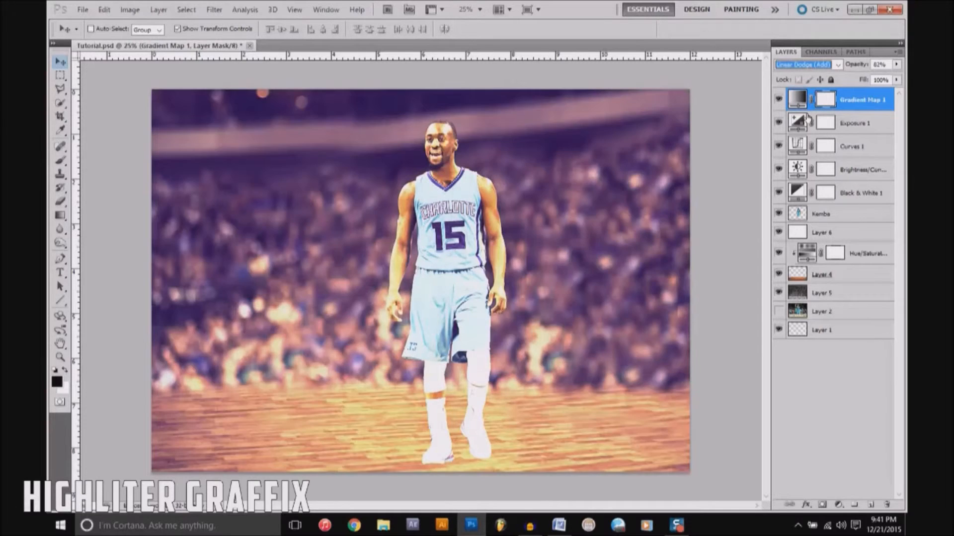
{"action": "key", "text": "Return"}
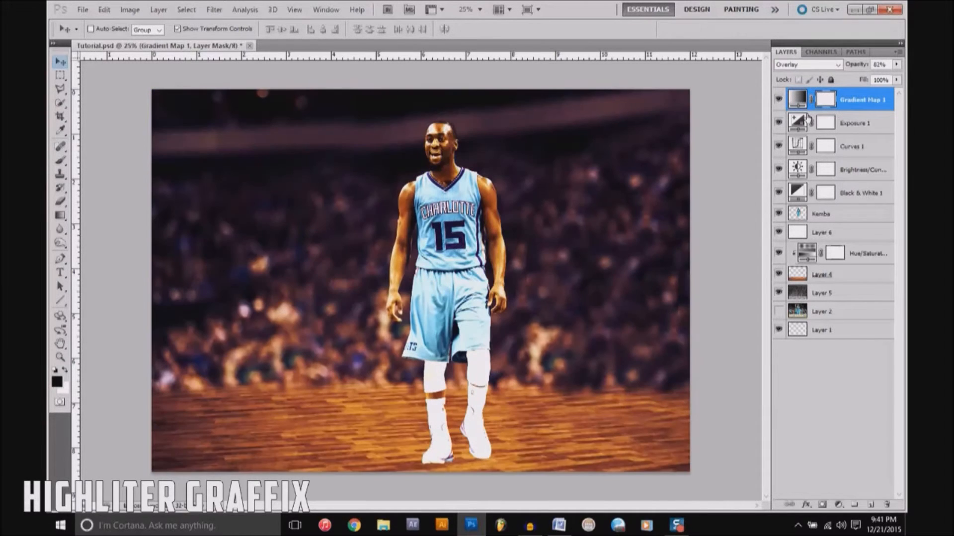
{"action": "key", "text": "Delete"}
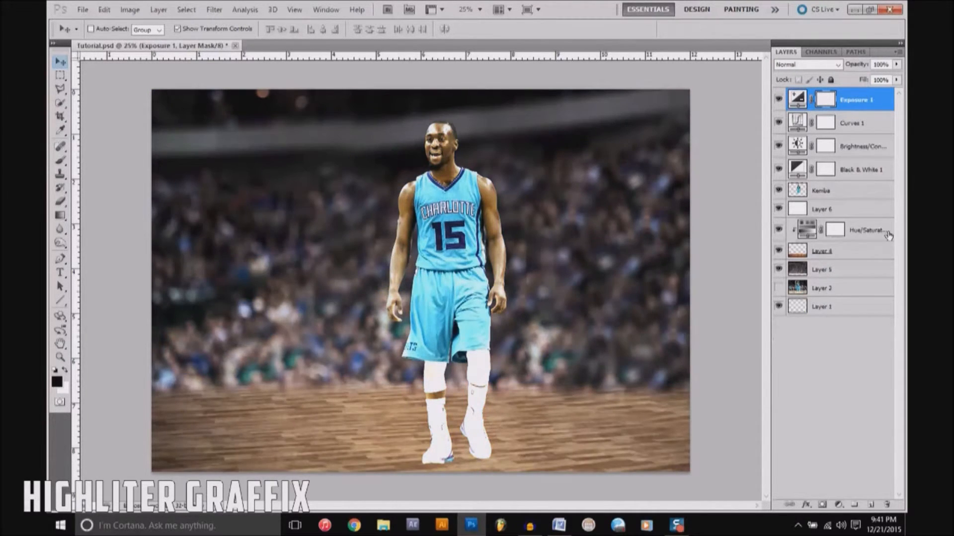
Step: Add a Color Balance adjustment layer on top with midtones at Cyan/Red -22, Magenta/Green +7 and Yellow/Blue +3
{"action": "left_click", "coordinate": [838, 506]}
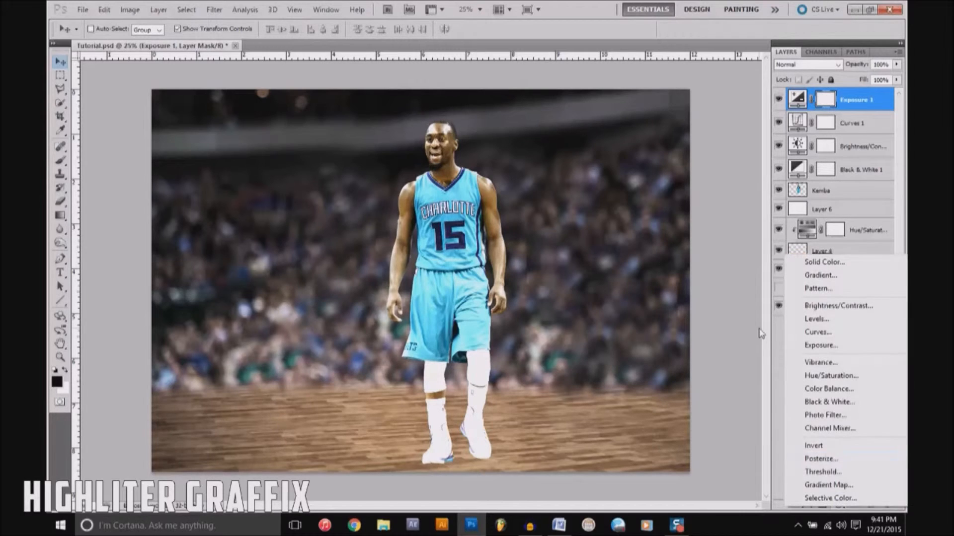
{"action": "left_click", "coordinate": [858, 388]}
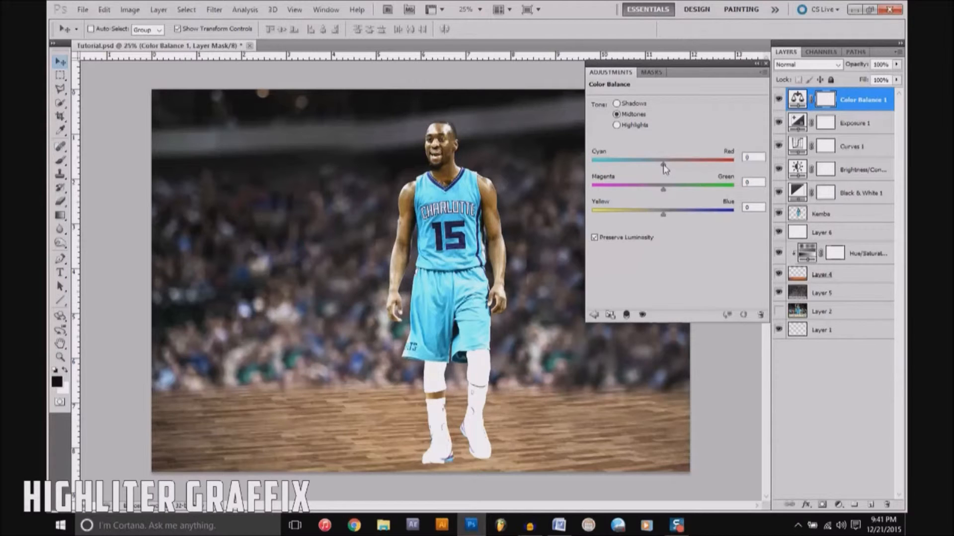
{"action": "left_click_drag", "start_coordinate": [663, 165], "coordinate": [624, 167]}
{"action": "left_click", "coordinate": [642, 189]}
{"action": "mouse_move", "coordinate": [679, 222]}
{"action": "left_mouse_down"}
{"action": "mouse_move", "coordinate": [713, 222]}
{"action": "mouse_move", "coordinate": [603, 225]}
{"action": "mouse_move", "coordinate": [666, 228]}
{"action": "left_mouse_up"}
{"action": "left_click_drag", "start_coordinate": [664, 216], "coordinate": [707, 216]}
{"action": "left_click_drag", "start_coordinate": [646, 220], "coordinate": [634, 216]}
{"action": "left_click_drag", "start_coordinate": [623, 164], "coordinate": [696, 169]}
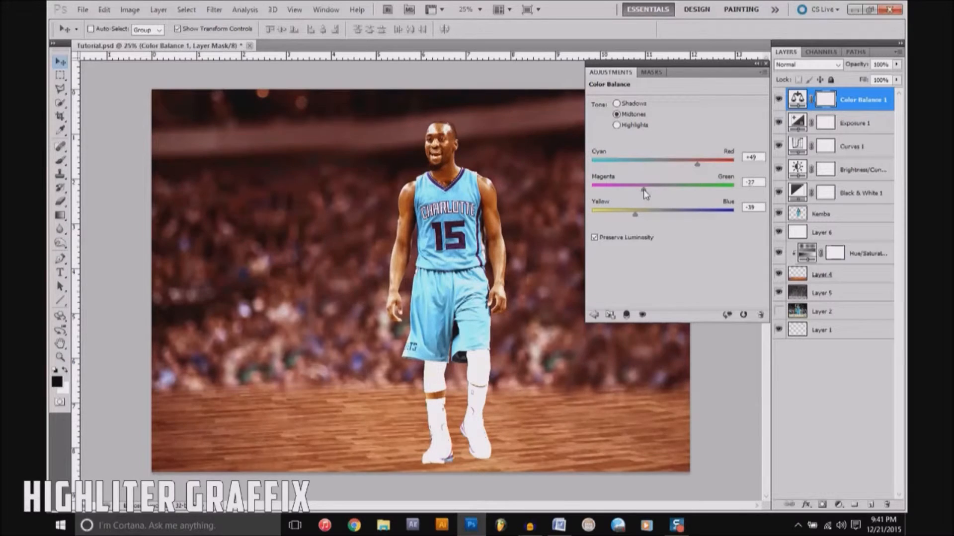
{"action": "left_click_drag", "start_coordinate": [642, 189], "coordinate": [665, 216]}
{"action": "left_click_drag", "start_coordinate": [696, 168], "coordinate": [647, 168]}
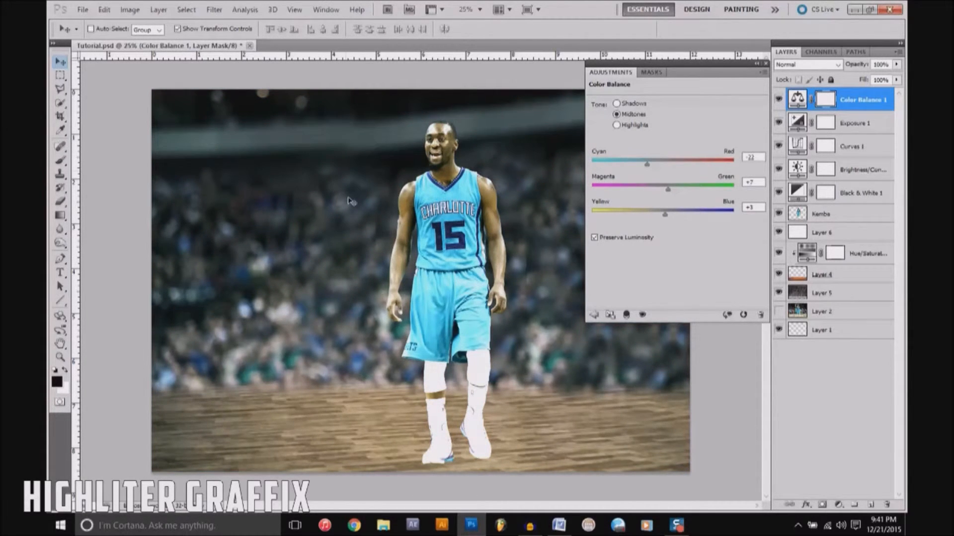
Step: Shift the Color Balance midtones toward blue at +50 and fine-tune the Magenta/Green balance
{"action": "left_click_drag", "start_coordinate": [680, 216], "coordinate": [698, 213]}
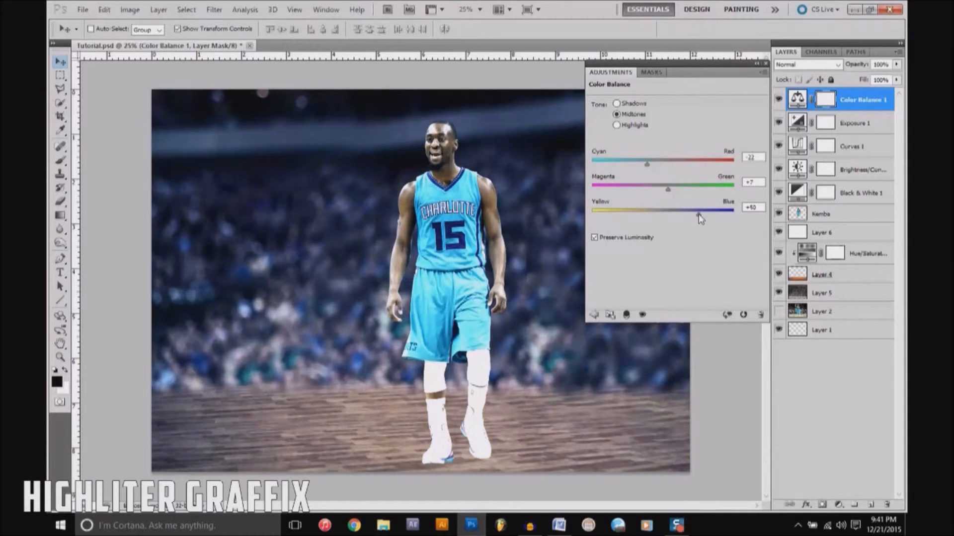
{"action": "left_click", "coordinate": [680, 191]}
{"action": "left_click_drag", "start_coordinate": [688, 198], "coordinate": [665, 197]}
Step: Adjust the Cyan/Red balance of the Color Balance highlights and close the settings
{"action": "left_click", "coordinate": [630, 126]}
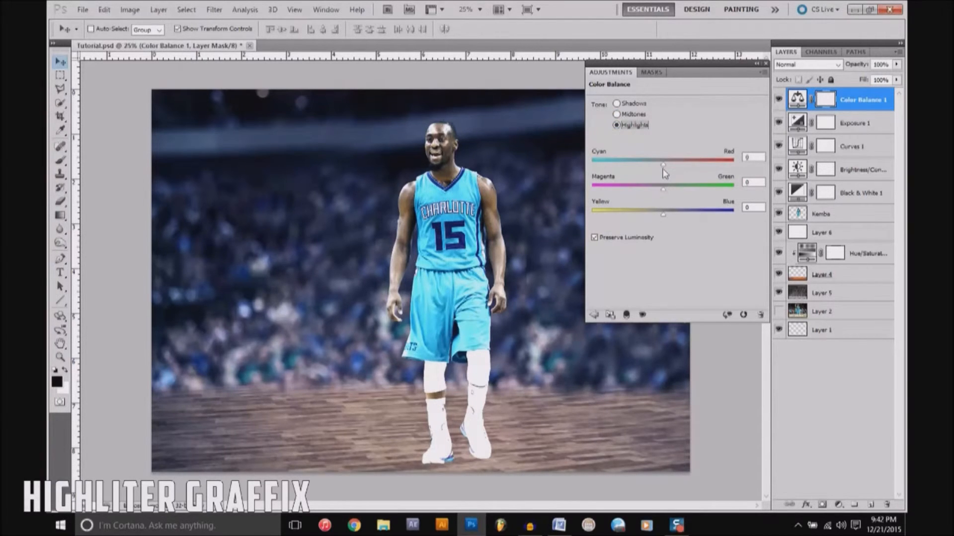
{"action": "left_click_drag", "start_coordinate": [699, 168], "coordinate": [660, 175]}
{"action": "left_click", "coordinate": [766, 64]}
Step: Add a Selective Color adjustment layer on top and adjust the Cyan amount of the Reds
{"action": "left_click", "coordinate": [839, 505]}
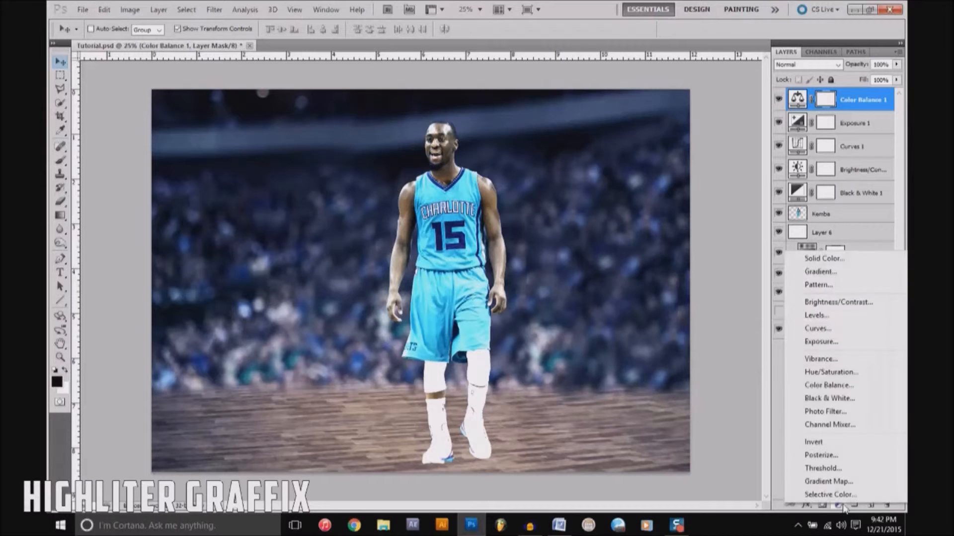
{"action": "left_click", "coordinate": [843, 496]}
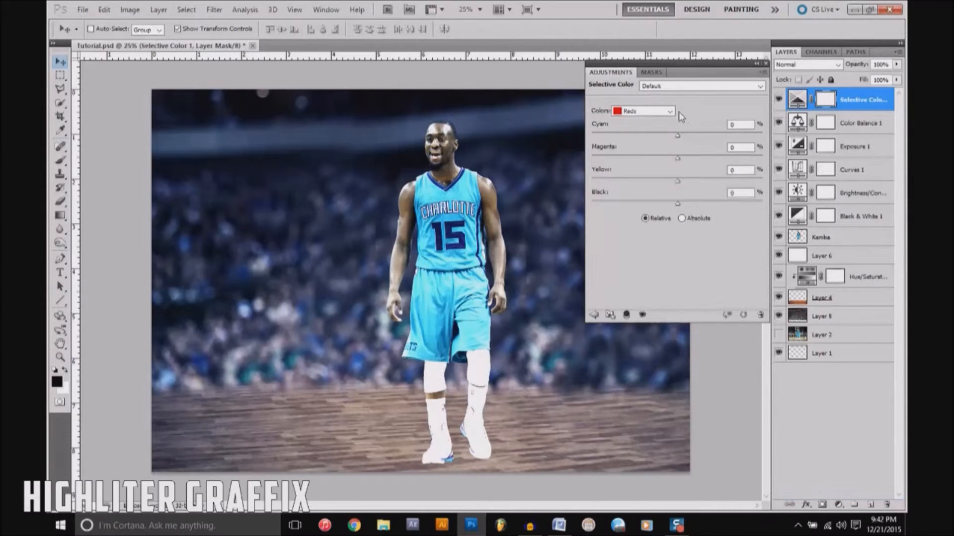
{"action": "left_click", "coordinate": [668, 111]}
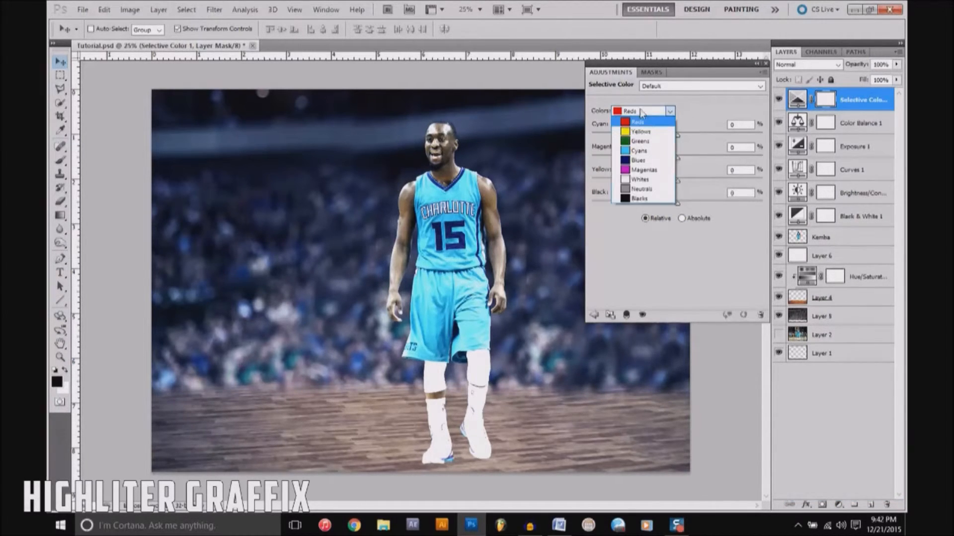
{"action": "left_click", "coordinate": [646, 121]}
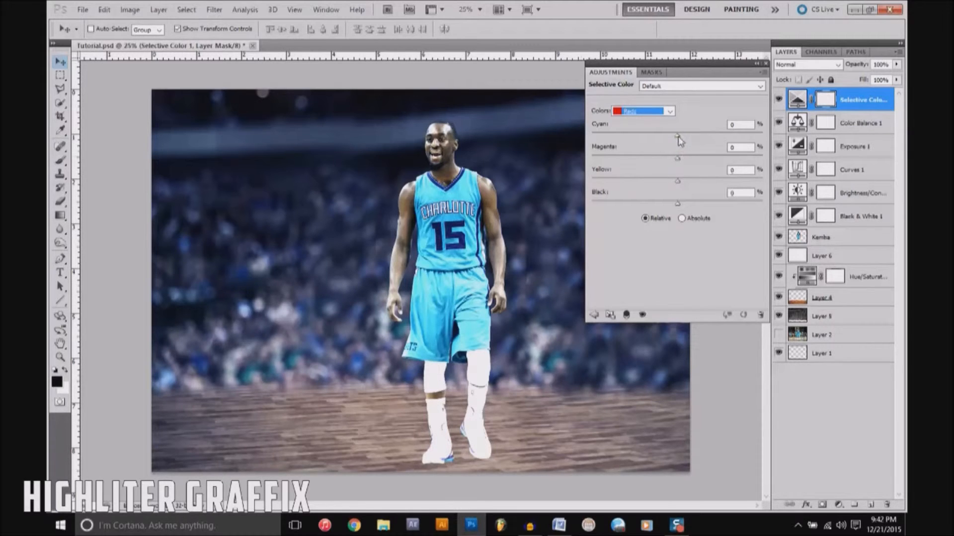
{"action": "mouse_move", "coordinate": [678, 137]}
{"action": "left_mouse_down"}
{"action": "mouse_move", "coordinate": [746, 141]}
{"action": "mouse_move", "coordinate": [651, 140]}
{"action": "mouse_move", "coordinate": [692, 143]}
{"action": "mouse_move", "coordinate": [670, 147]}
{"action": "left_mouse_up"}
Step: Set the Selective Color Cyans to Cyan +36, Magenta -5 and Yellow +5
{"action": "left_click", "coordinate": [672, 111]}
{"action": "left_click", "coordinate": [643, 143]}
{"action": "left_click_drag", "start_coordinate": [678, 136], "coordinate": [693, 185]}
Step: Set the Selective Color Blues to Magenta -30 and Yellow +15
{"action": "left_click", "coordinate": [662, 112]}
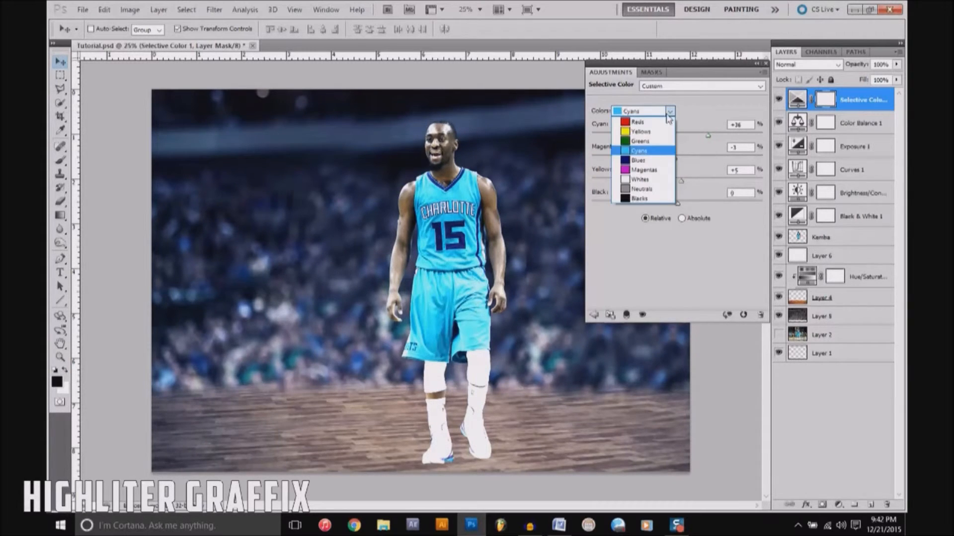
{"action": "left_click", "coordinate": [671, 155]}
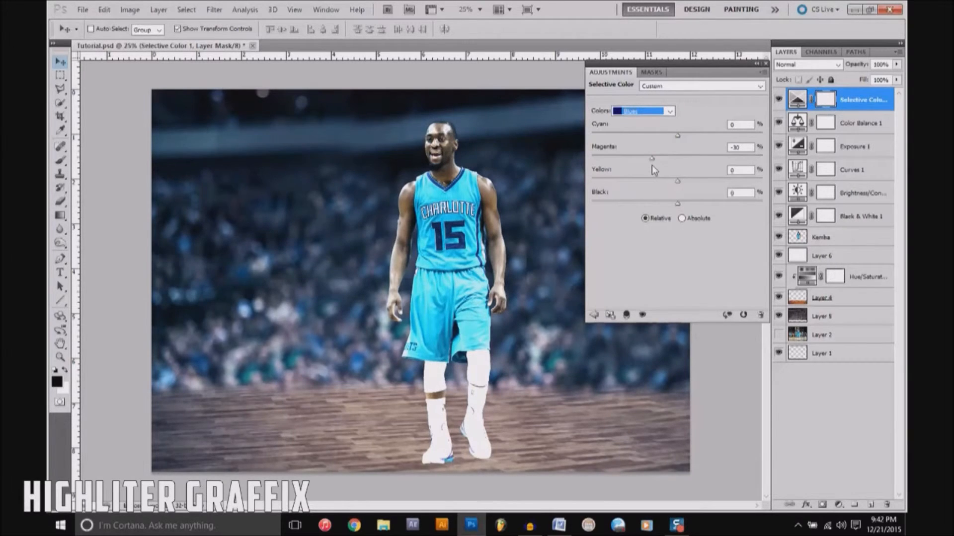
{"action": "left_click_drag", "start_coordinate": [699, 183], "coordinate": [690, 183]}
Step: Set the Selective Color Magentas to Cyan -22 and Yellow +5
{"action": "left_click", "coordinate": [669, 111]}
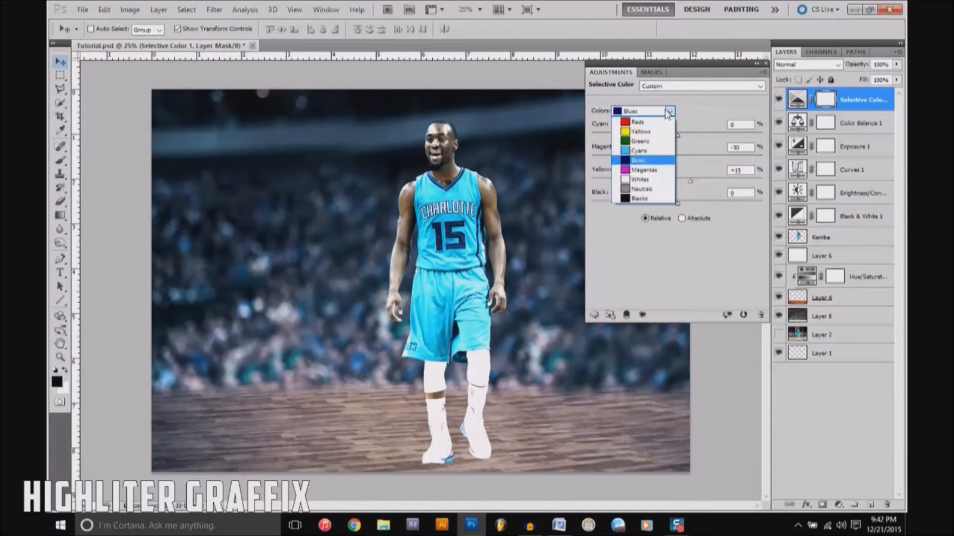
{"action": "left_click", "coordinate": [664, 171]}
{"action": "mouse_move", "coordinate": [677, 181]}
{"action": "left_mouse_down"}
{"action": "mouse_move", "coordinate": [691, 183]}
{"action": "mouse_move", "coordinate": [682, 182]}
{"action": "left_mouse_up"}
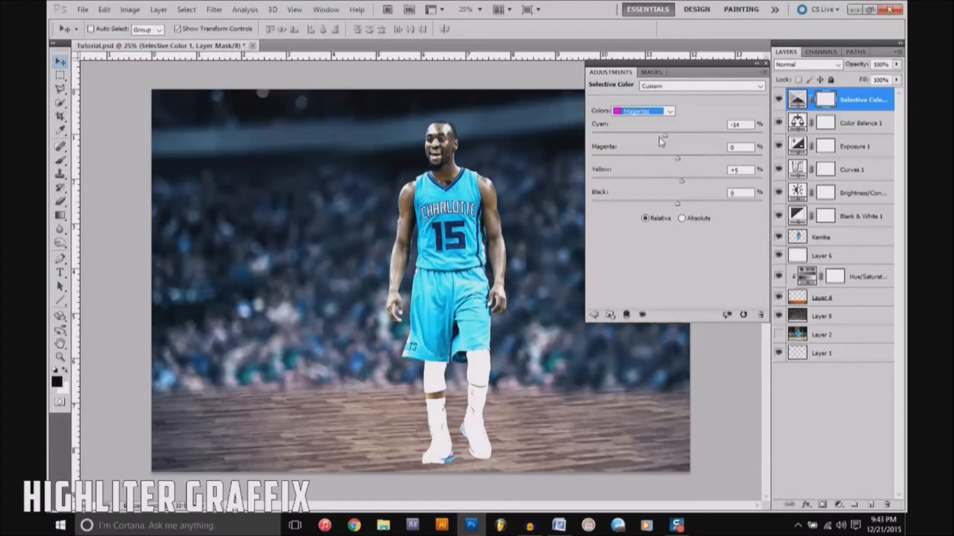
{"action": "left_click", "coordinate": [657, 135]}
Step: Raise the Cyan amount of the Selective Color Yellows slightly and close the adjustment settings
{"action": "left_click", "coordinate": [670, 111]}
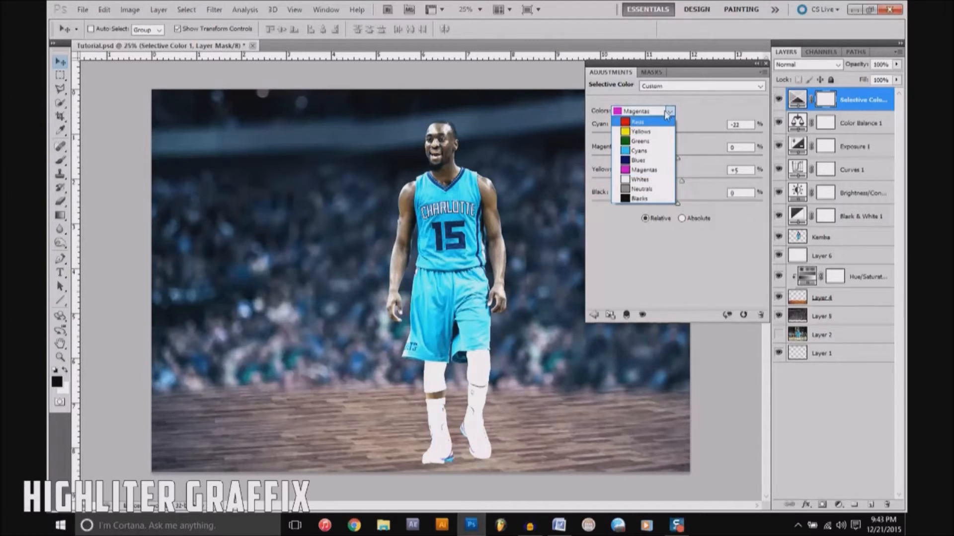
{"action": "left_click", "coordinate": [665, 135]}
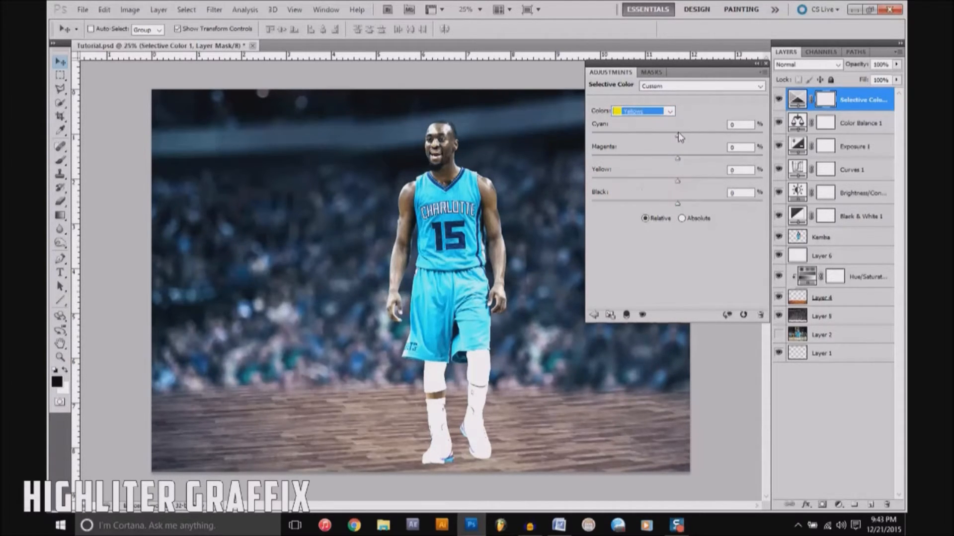
{"action": "mouse_move", "coordinate": [678, 135]}
{"action": "left_mouse_down"}
{"action": "mouse_move", "coordinate": [658, 136]}
{"action": "mouse_move", "coordinate": [669, 139]}
{"action": "left_mouse_up"}
{"action": "left_click", "coordinate": [671, 113]}
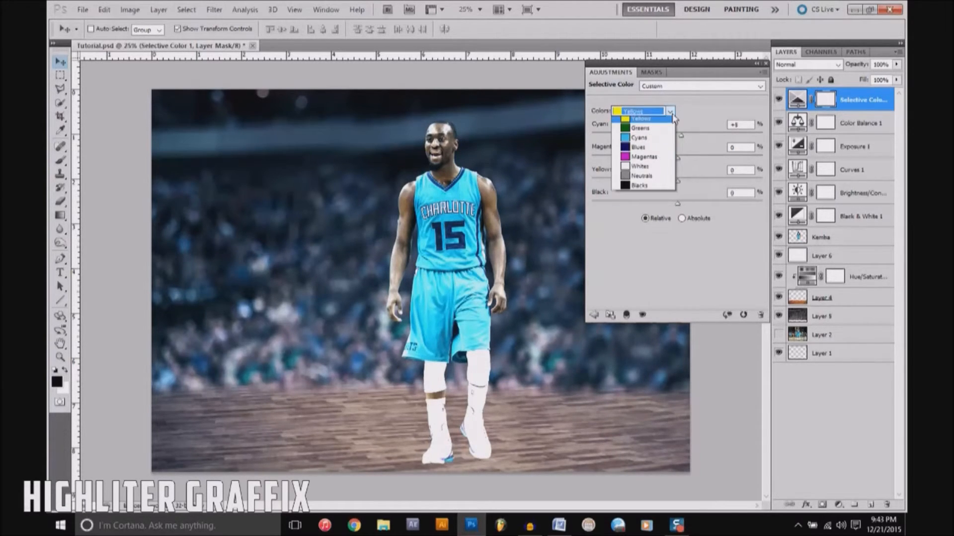
{"action": "left_click", "coordinate": [704, 112]}
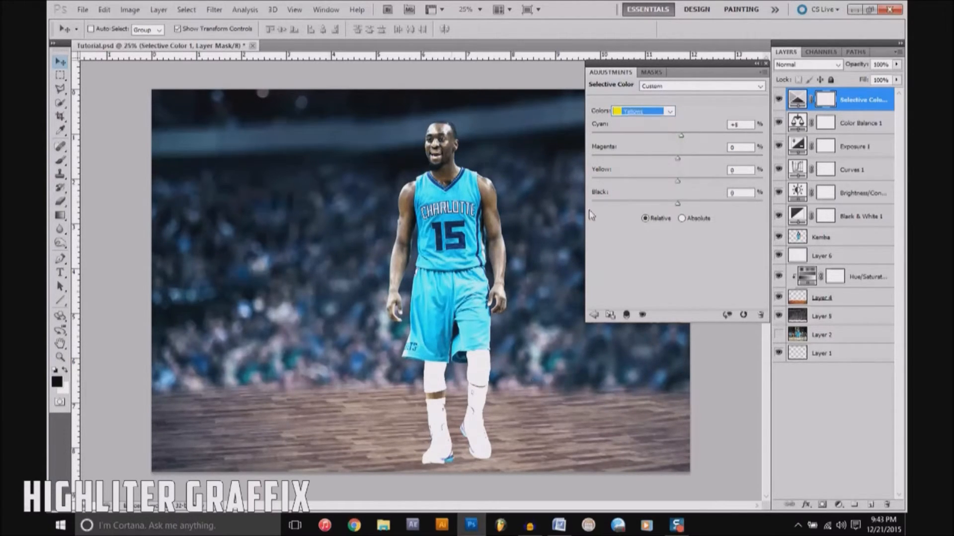
{"action": "left_click", "coordinate": [767, 64]}
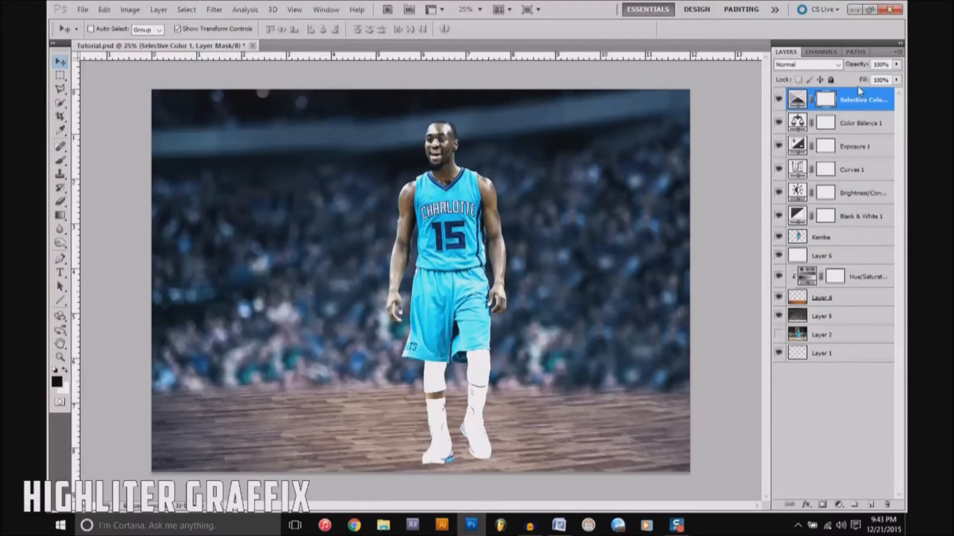
Step: Try grouping the six adjustment layers from Selective Color down to Black & White, and ungroup them
{"action": "left_click", "coordinate": [859, 103]}
{"action": "left_click", "coordinate": [873, 217], "text": "shift"}
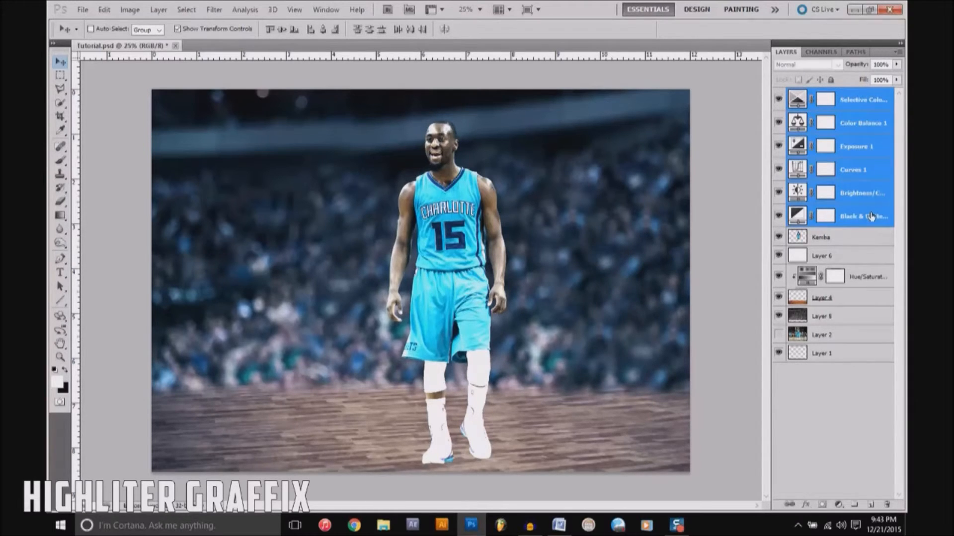
{"action": "key", "text": "ctrl+g"}
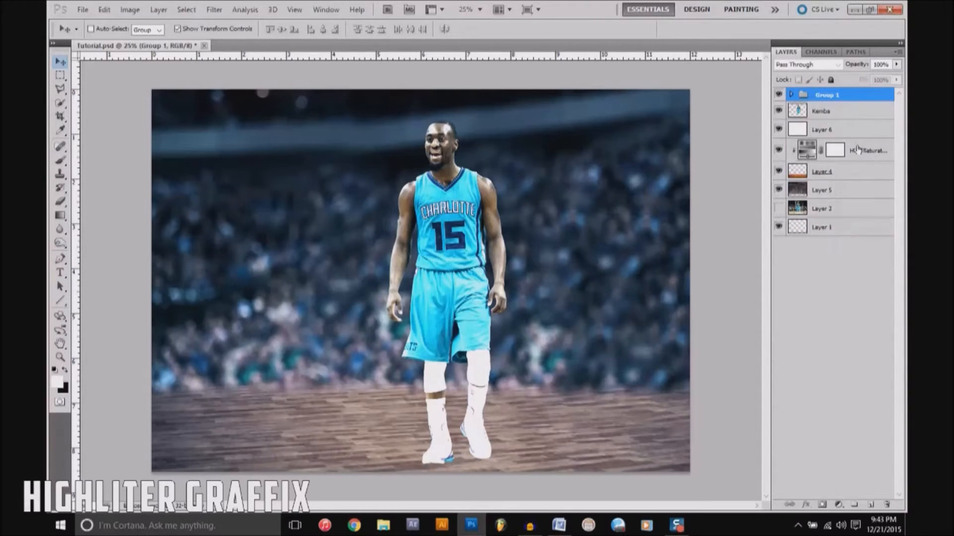
{"action": "key", "text": "z"}
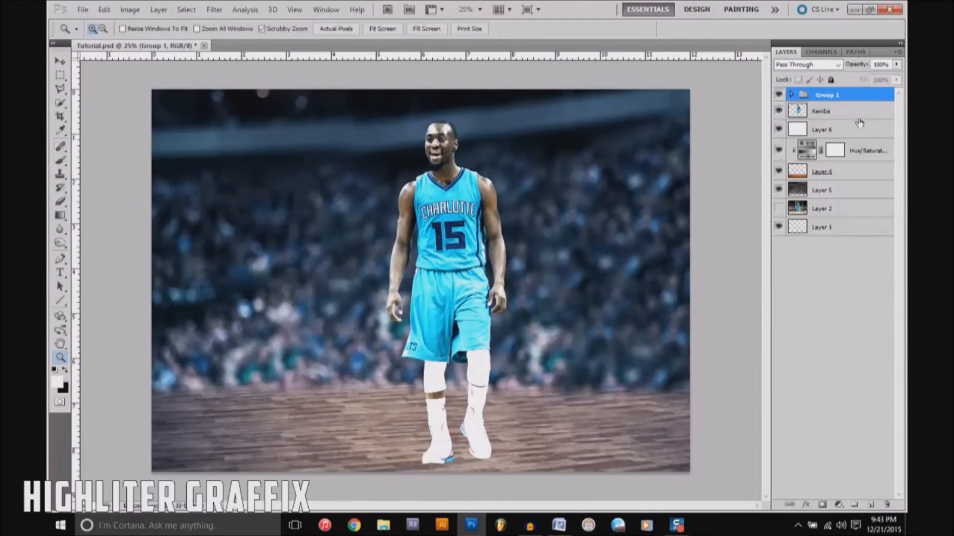
{"action": "key", "text": "ctrl+shift+g"}
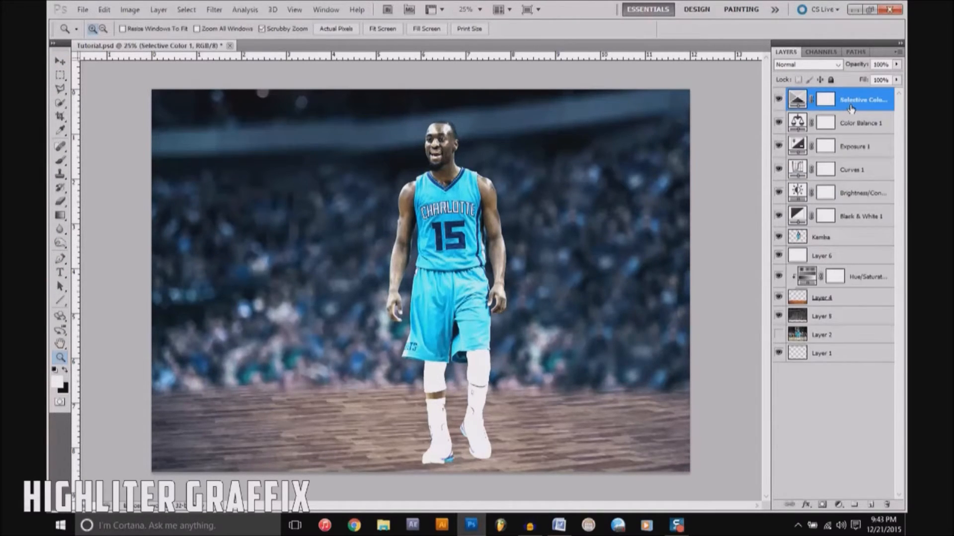
{"action": "right_click", "coordinate": [852, 109]}
{"action": "left_click", "coordinate": [852, 110]}
{"action": "left_click", "coordinate": [870, 216], "text": "shift"}
{"action": "right_click", "coordinate": [852, 151]}
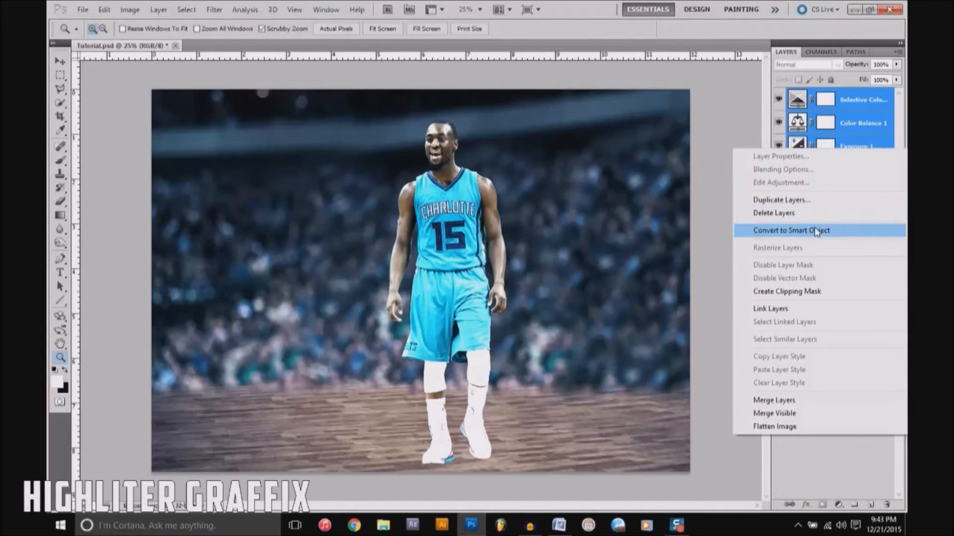
{"action": "left_click", "coordinate": [846, 134]}
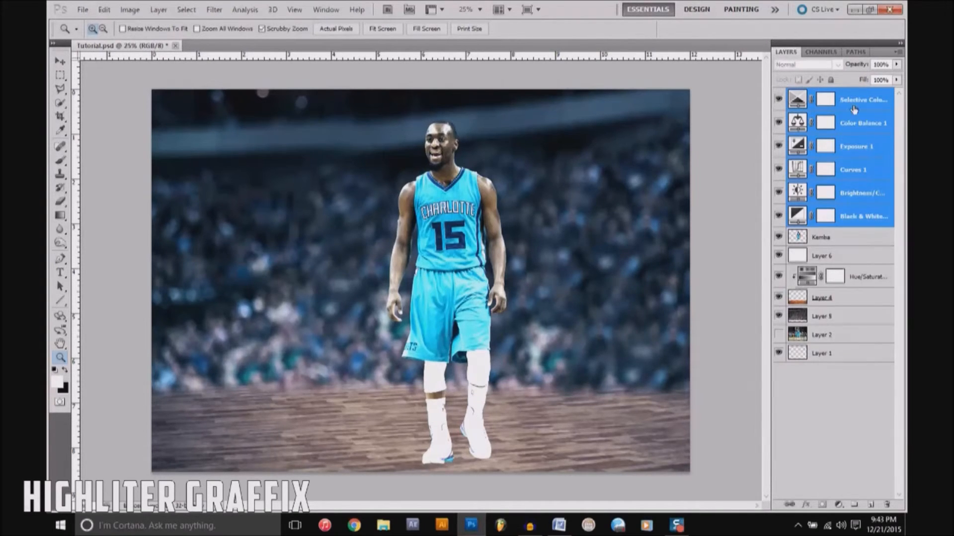
Step: Create a new layer group above the adjustment layers and name it CC
{"action": "left_click", "coordinate": [855, 505]}
{"action": "double_click", "coordinate": [828, 95]}
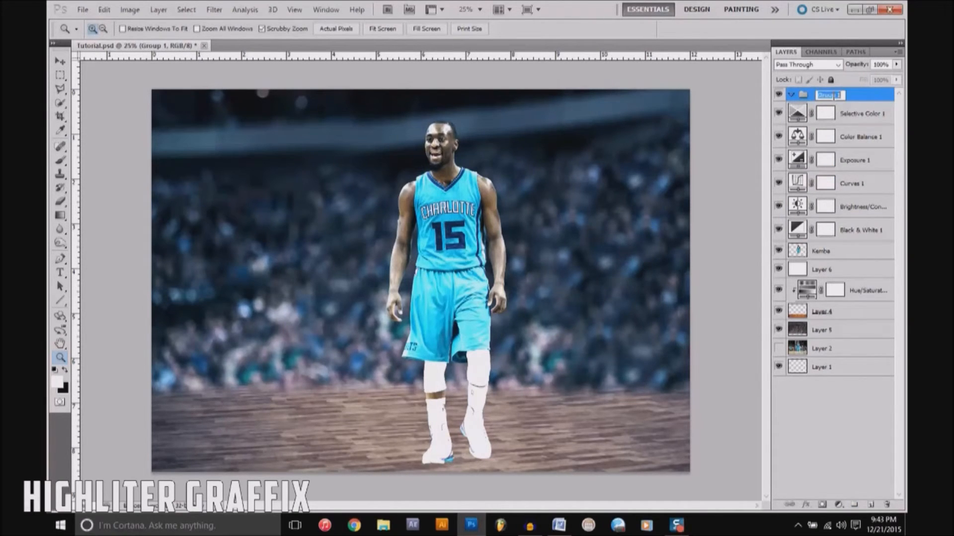
{"action": "type", "text": "CC"}
{"action": "key", "text": "Return"}
Step: Move the six adjustment layers into the CC group and toggle the collapsed group's visibility to compare the grading
{"action": "left_click", "coordinate": [862, 114]}
{"action": "left_click", "coordinate": [872, 229], "text": "shift"}
{"action": "left_click_drag", "start_coordinate": [853, 115], "coordinate": [854, 94]}
{"action": "left_click", "coordinate": [791, 94]}
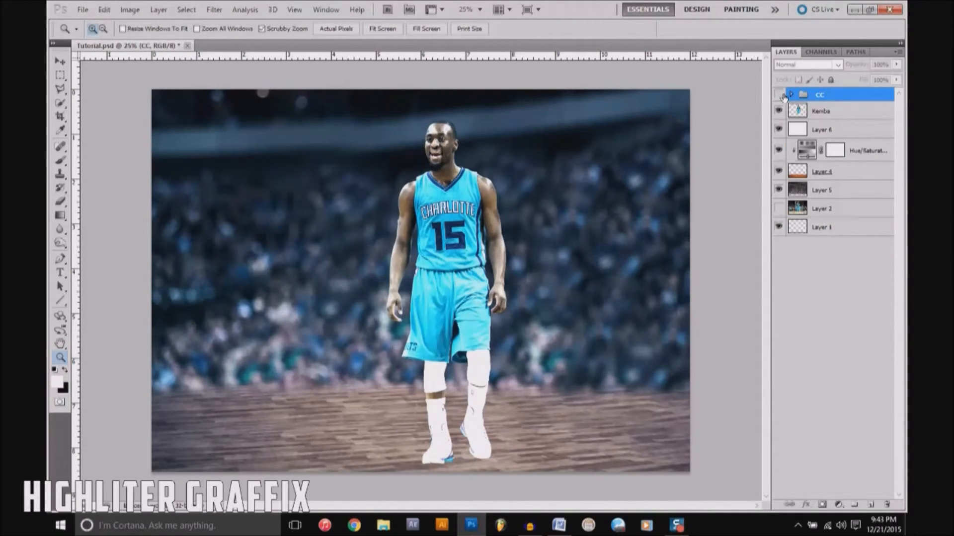
{"action": "left_click", "coordinate": [782, 94]}
{"action": "left_click", "coordinate": [781, 94]}
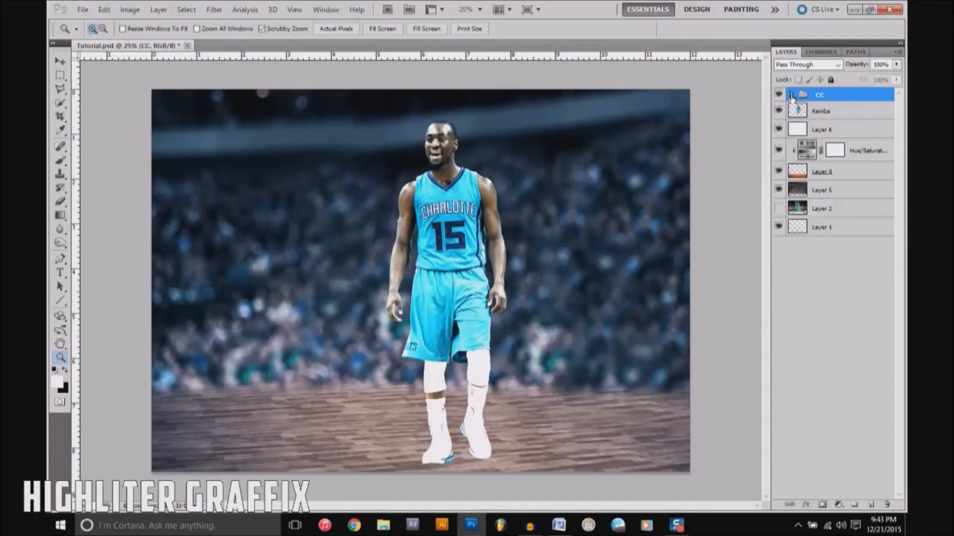
Step: Add a Gradient fill layer above the Selective Color layer inside the CC group
{"action": "left_click", "coordinate": [792, 95]}
{"action": "left_click", "coordinate": [870, 116]}
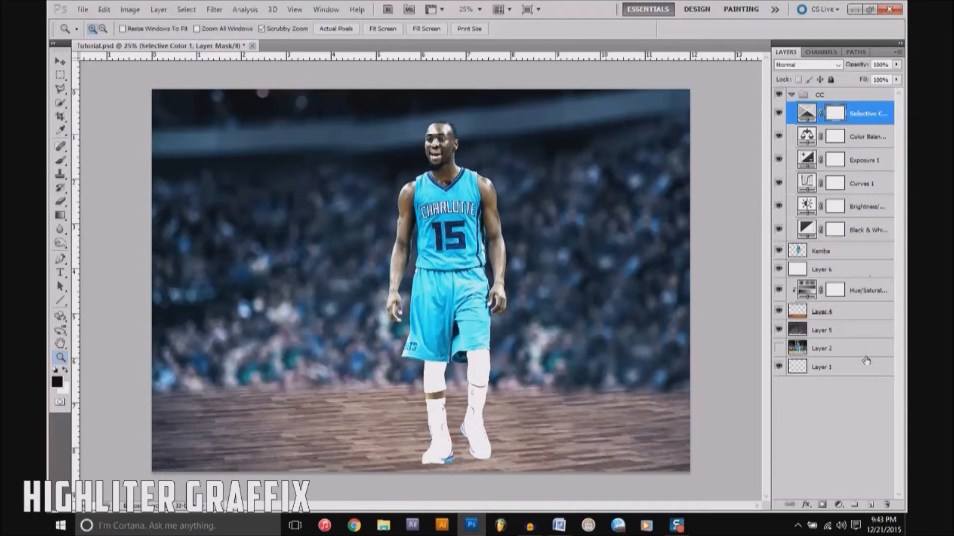
{"action": "left_click", "coordinate": [839, 505]}
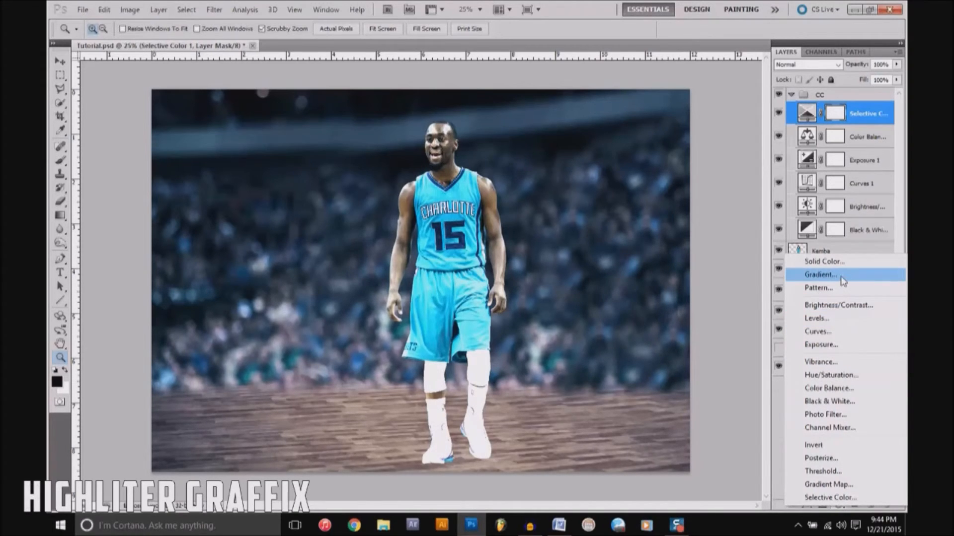
{"action": "left_click", "coordinate": [62, 214]}
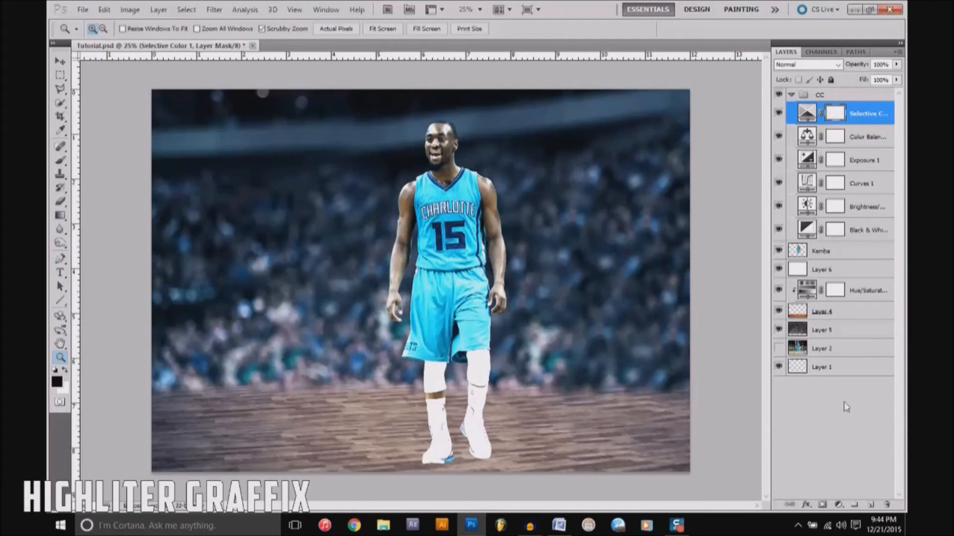
{"action": "left_click", "coordinate": [839, 505]}
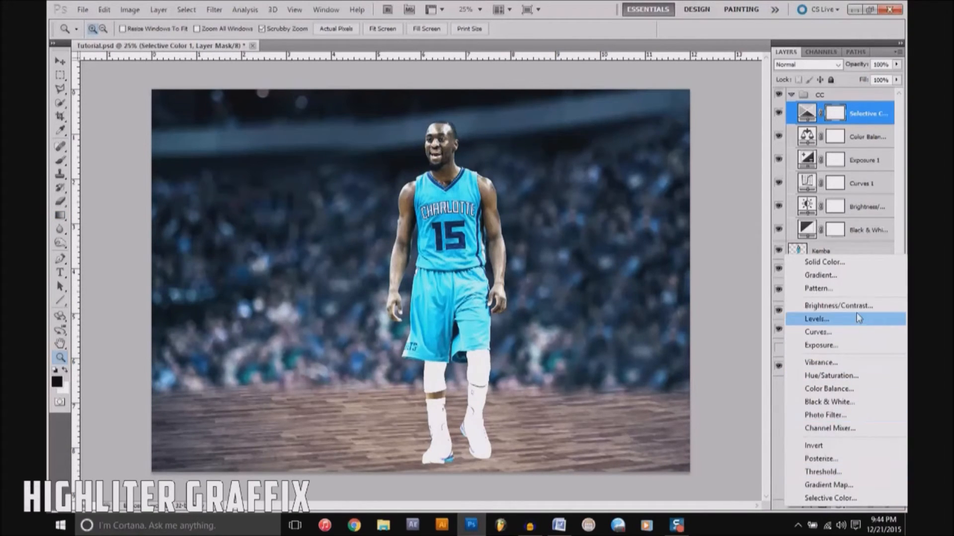
{"action": "left_click", "coordinate": [834, 276]}
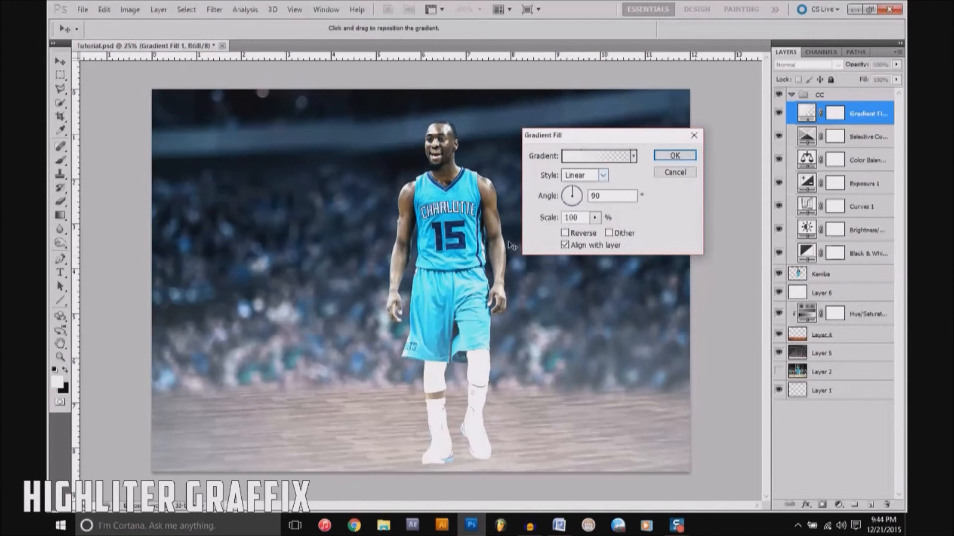
Step: Set the gradient fill's style to Radial and apply the Violet, Orange gradient preset
{"action": "left_click", "coordinate": [602, 175]}
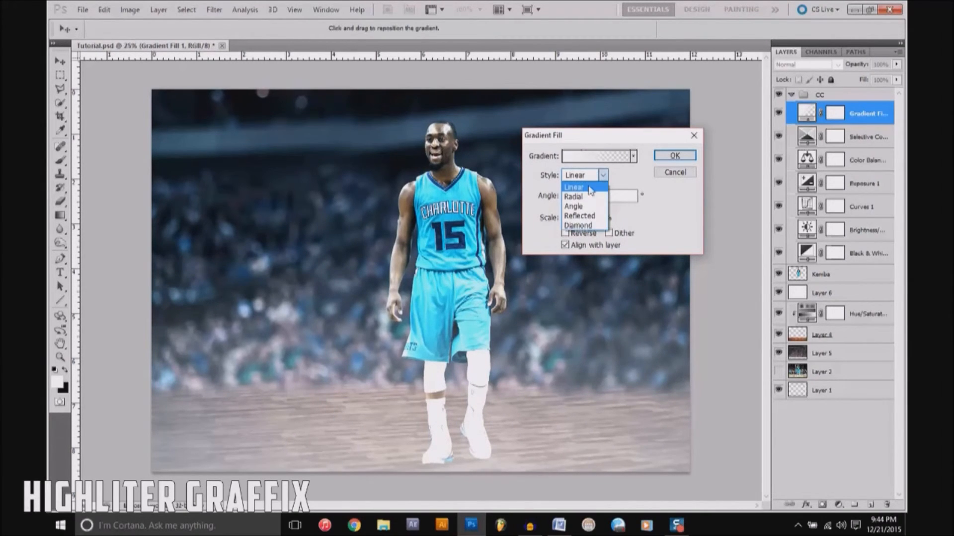
{"action": "left_click", "coordinate": [591, 188]}
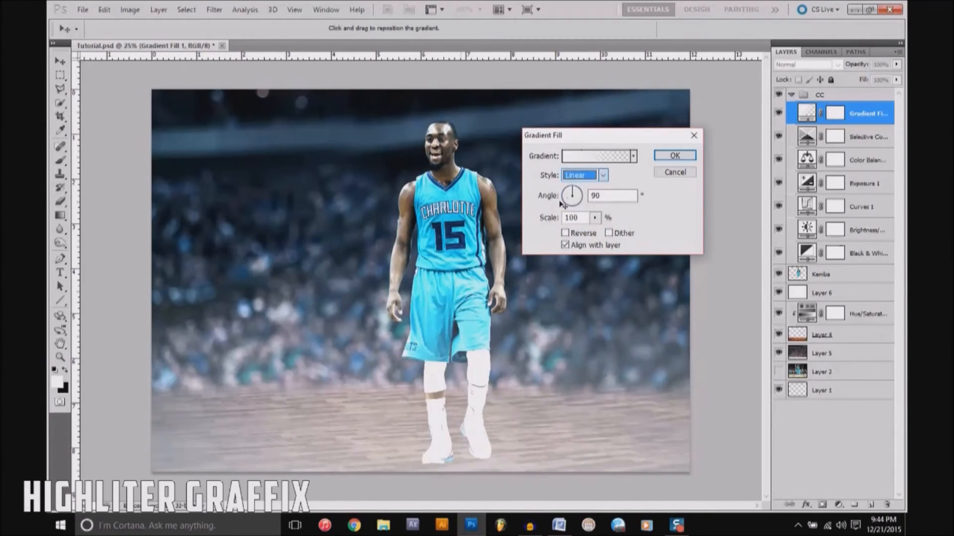
{"action": "left_click", "coordinate": [603, 176]}
{"action": "left_click", "coordinate": [576, 190]}
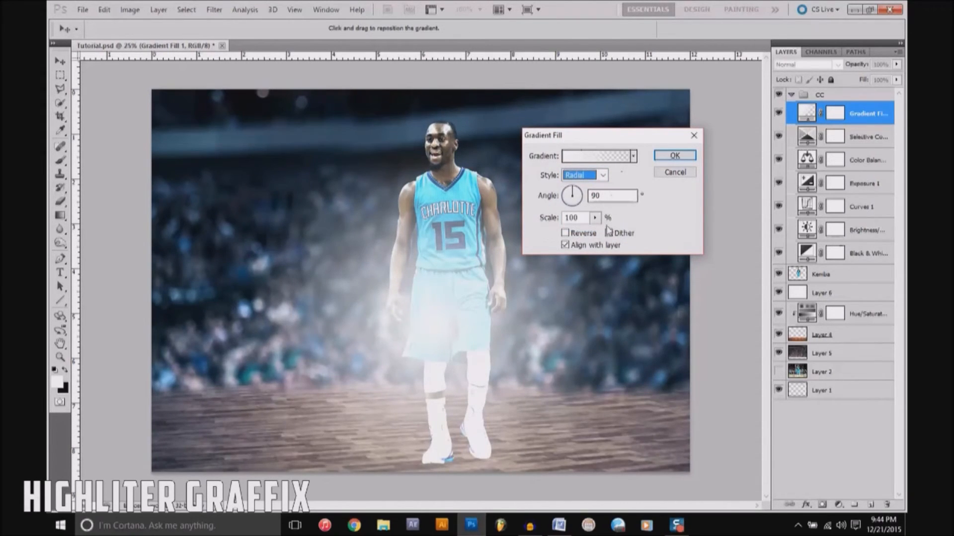
{"action": "left_click", "coordinate": [580, 233]}
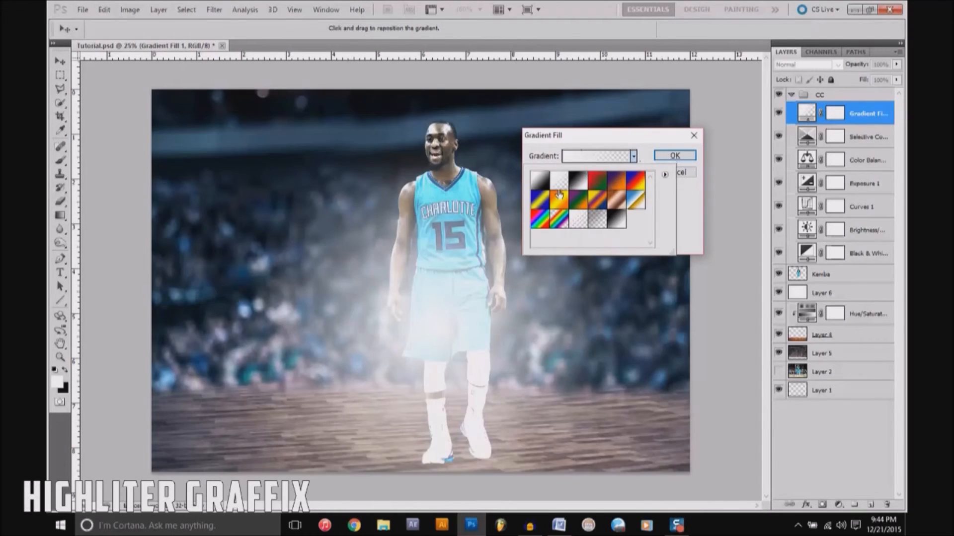
{"action": "left_click", "coordinate": [624, 181]}
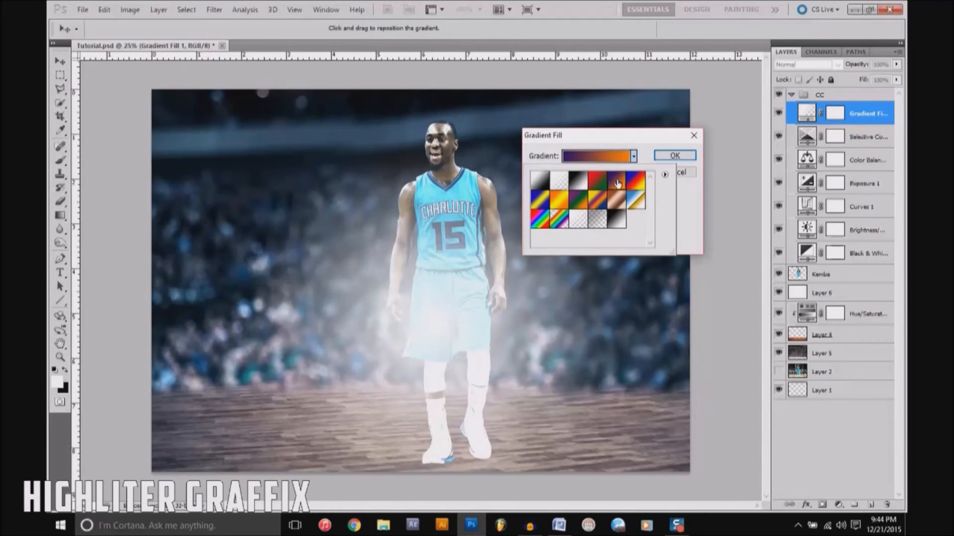
Step: Edit the radial gradient and set its violet starting color stop to black
{"action": "left_click", "coordinate": [616, 158]}
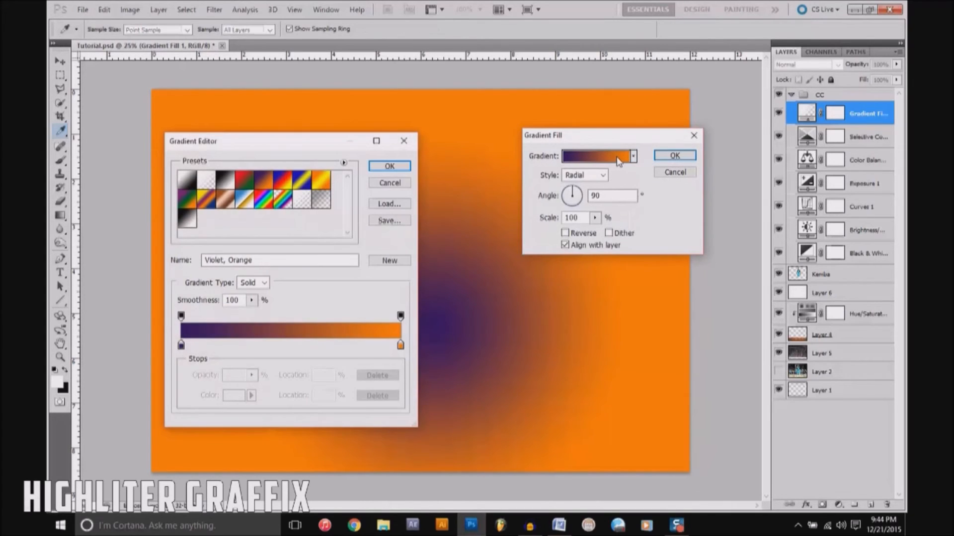
{"action": "left_click_drag", "start_coordinate": [337, 141], "coordinate": [329, 112]}
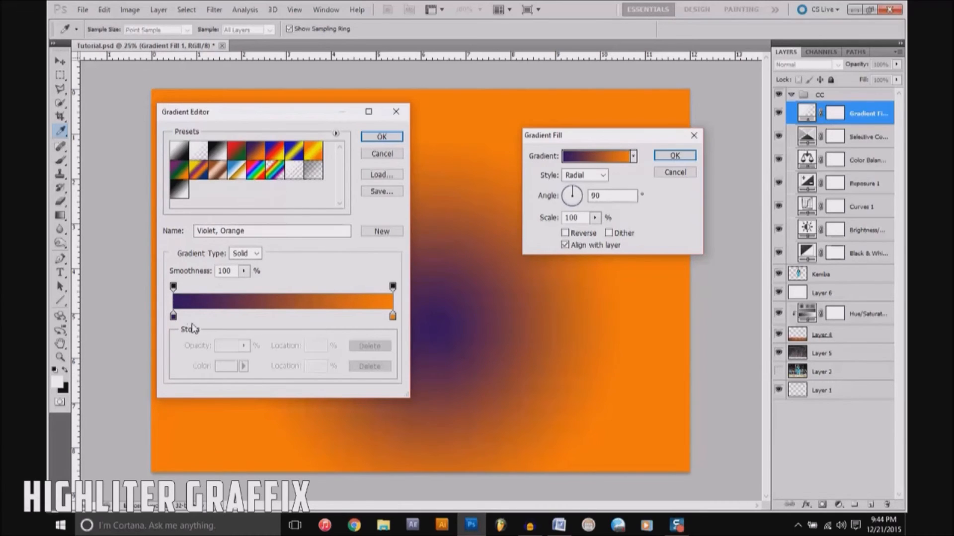
{"action": "double_click", "coordinate": [173, 317]}
{"action": "left_click_drag", "start_coordinate": [609, 186], "coordinate": [576, 102]}
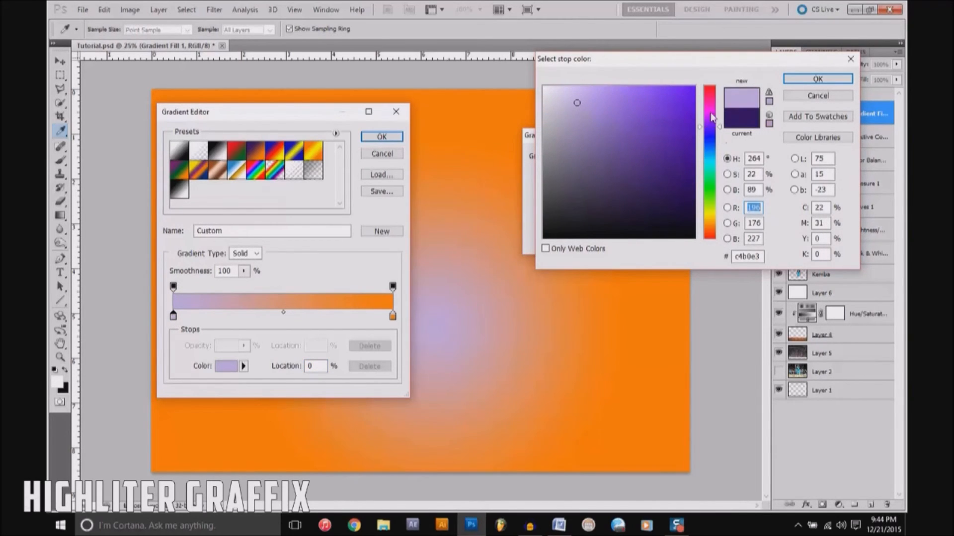
{"action": "left_click_drag", "start_coordinate": [713, 117], "coordinate": [712, 94]}
{"action": "mouse_move", "coordinate": [648, 149]}
{"action": "left_mouse_down"}
{"action": "mouse_move", "coordinate": [673, 131]}
{"action": "mouse_move", "coordinate": [685, 103]}
{"action": "left_mouse_up"}
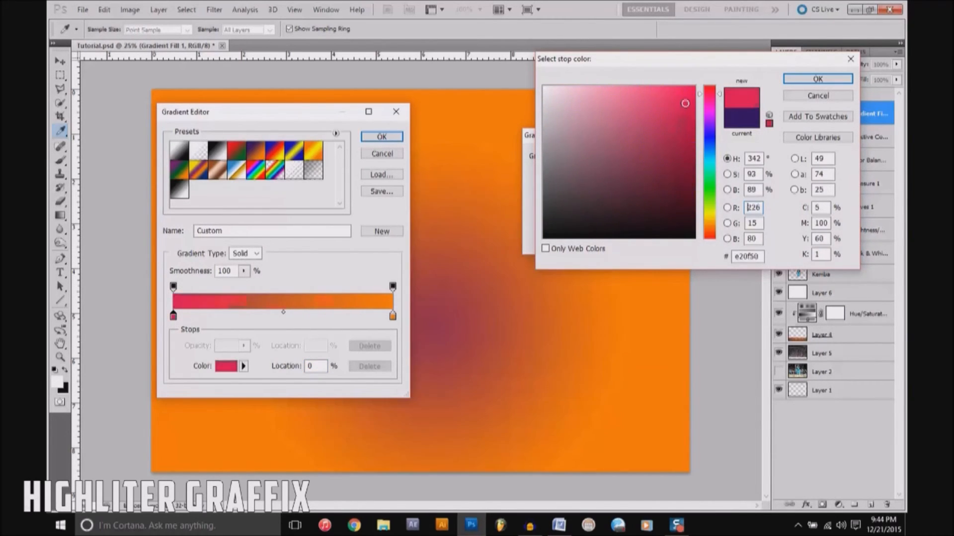
{"action": "mouse_move", "coordinate": [618, 161]}
{"action": "left_mouse_down"}
{"action": "mouse_move", "coordinate": [548, 239]}
{"action": "mouse_move", "coordinate": [581, 209]}
{"action": "mouse_move", "coordinate": [549, 86]}
{"action": "left_mouse_up"}
{"action": "mouse_move", "coordinate": [614, 172]}
{"action": "left_mouse_down"}
{"action": "mouse_move", "coordinate": [553, 215]}
{"action": "mouse_move", "coordinate": [542, 239]}
{"action": "left_mouse_up"}
{"action": "left_click", "coordinate": [834, 82]}
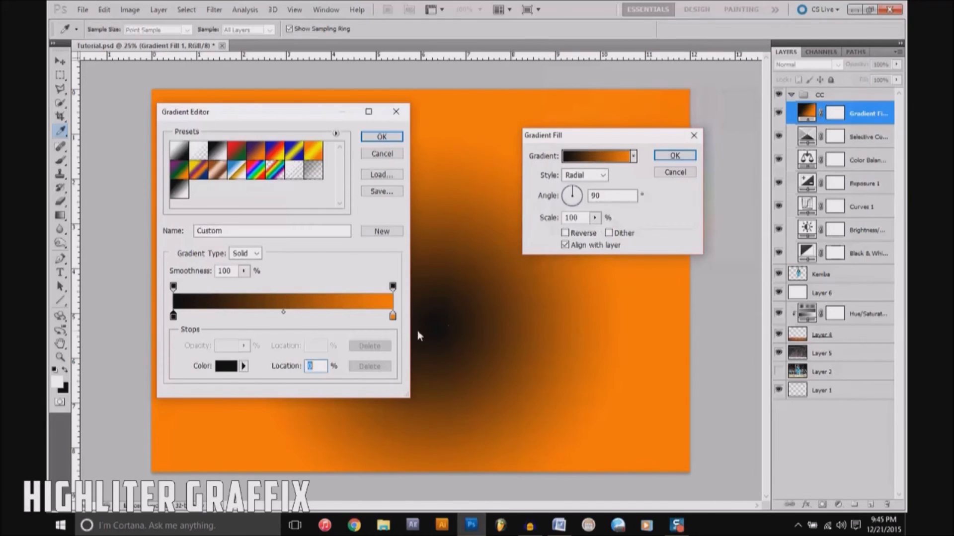
Step: Set the gradient's orange end color stop to light green and apply the gradient fill
{"action": "double_click", "coordinate": [393, 316]}
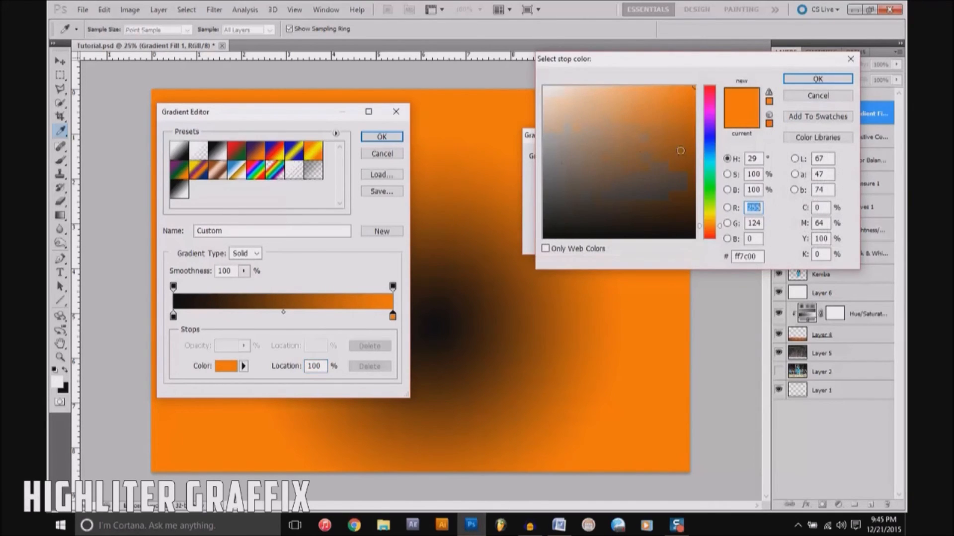
{"action": "left_click", "coordinate": [711, 180]}
{"action": "left_click_drag", "start_coordinate": [677, 153], "coordinate": [632, 82]}
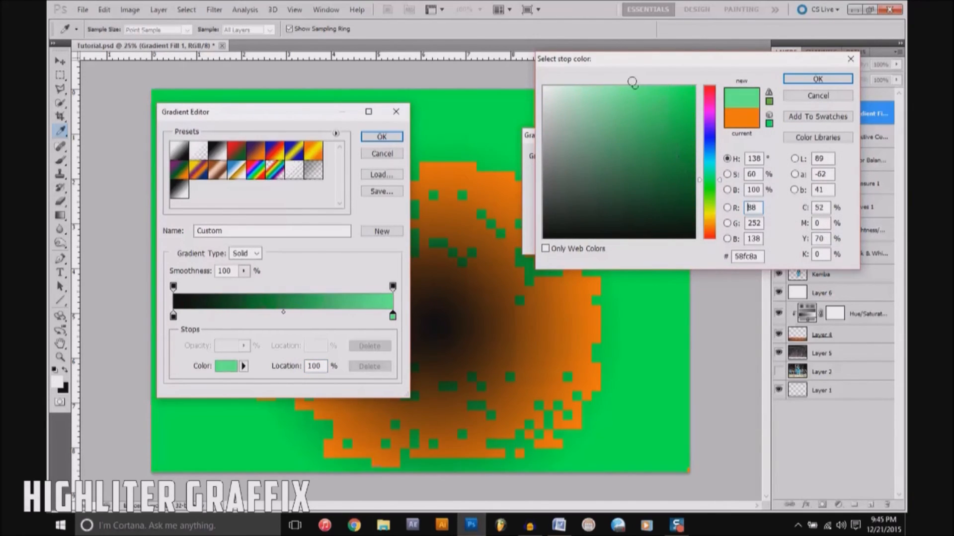
{"action": "left_click", "coordinate": [818, 79]}
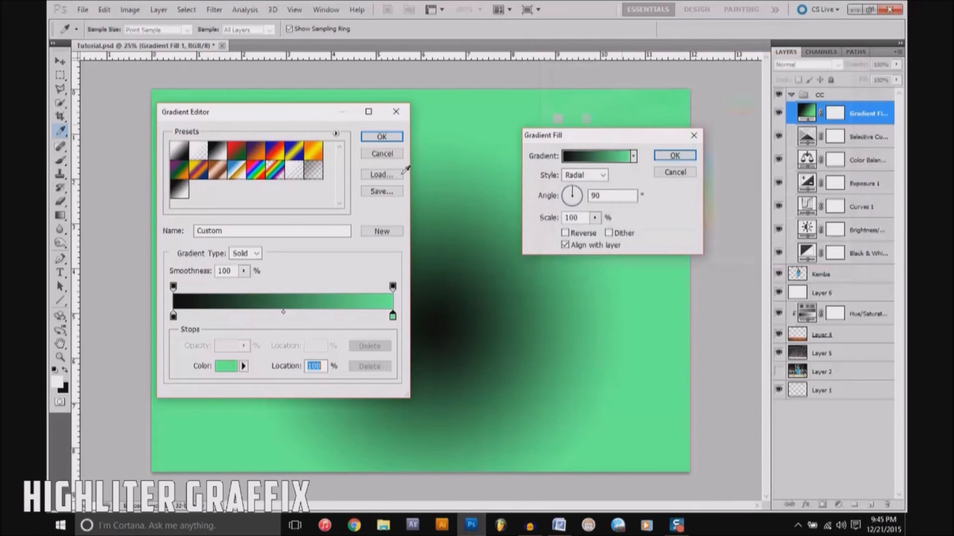
{"action": "left_click", "coordinate": [381, 137]}
{"action": "left_click", "coordinate": [674, 155]}
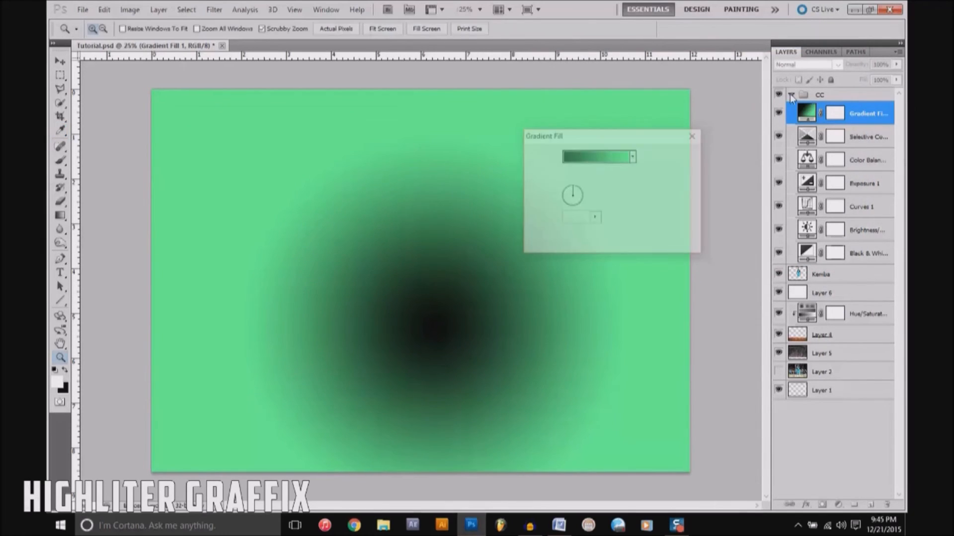
Step: Try the Multiply and Screen blend modes on the gradient fill layer
{"action": "left_click", "coordinate": [805, 64]}
{"action": "left_click", "coordinate": [795, 101]}
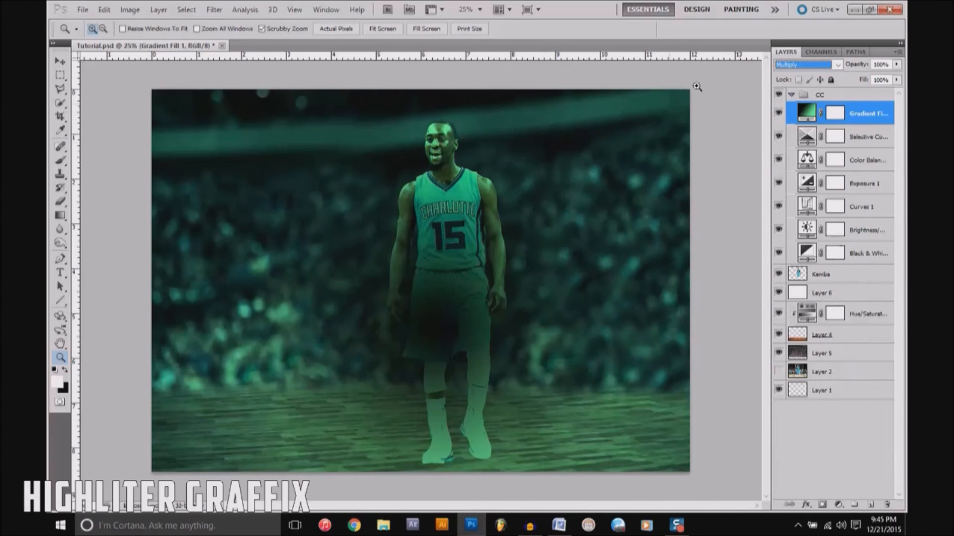
{"action": "left_click", "coordinate": [837, 64]}
{"action": "left_click", "coordinate": [805, 174]}
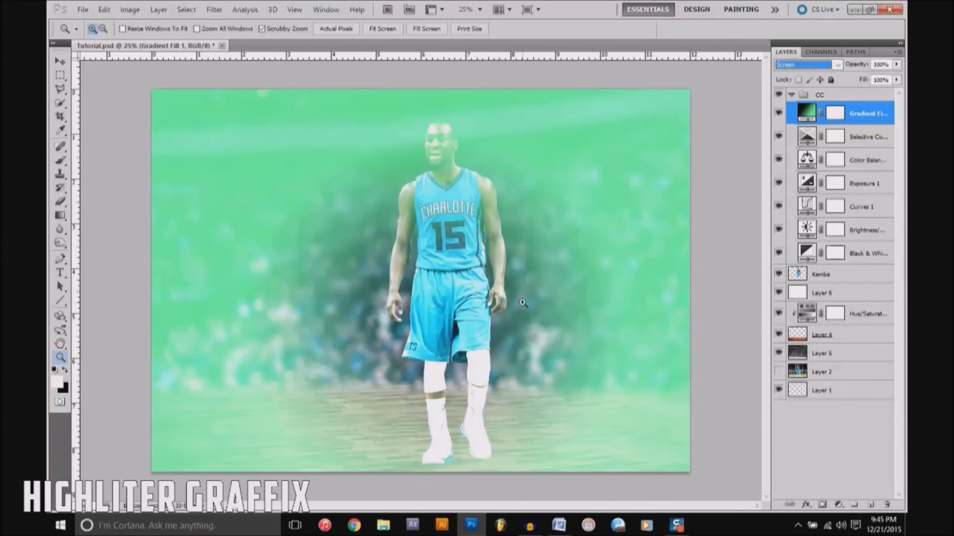
Step: Delete the gradient fill layer from the CC group
{"action": "left_click_drag", "start_coordinate": [523, 303], "coordinate": [533, 177]}
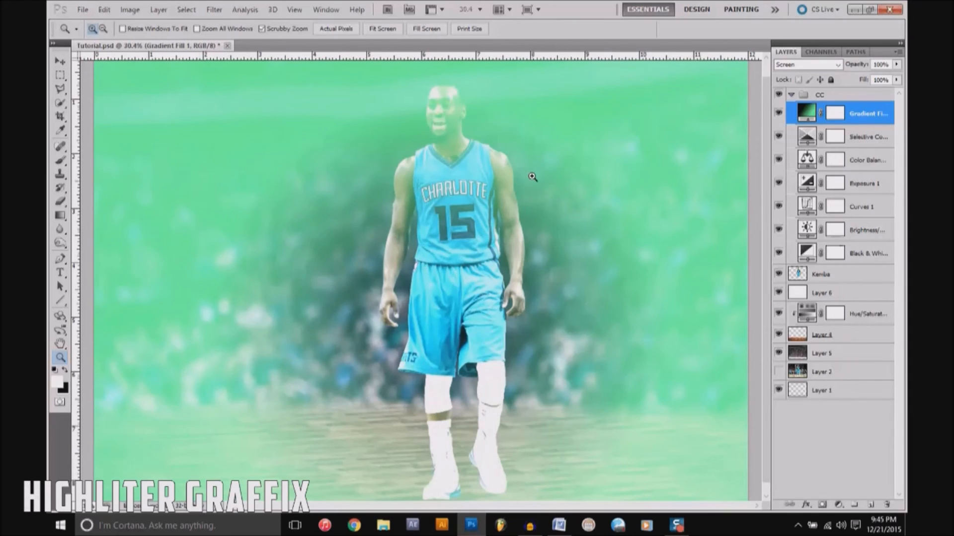
{"action": "right_click", "coordinate": [535, 186]}
{"action": "left_click", "coordinate": [554, 194]}
{"action": "key", "text": "v"}
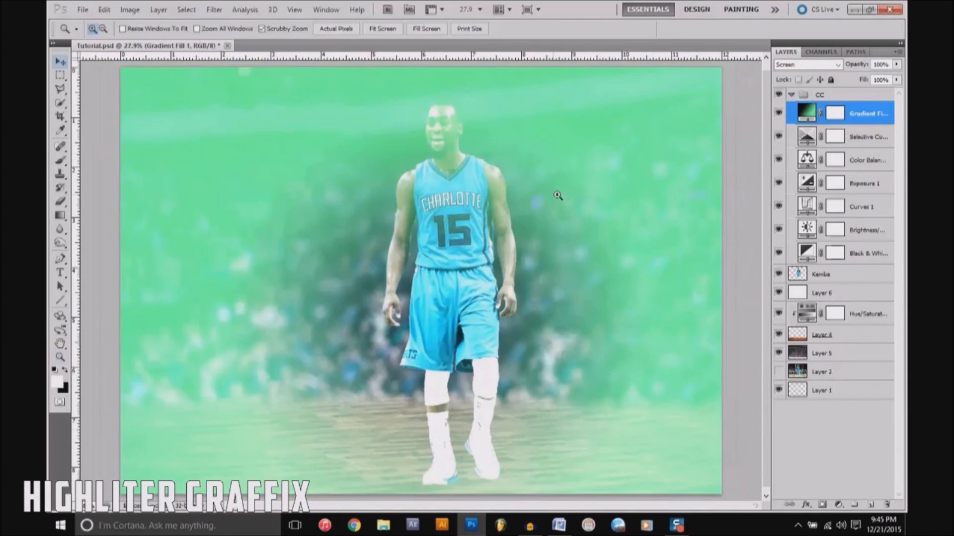
{"action": "key", "text": "Delete"}
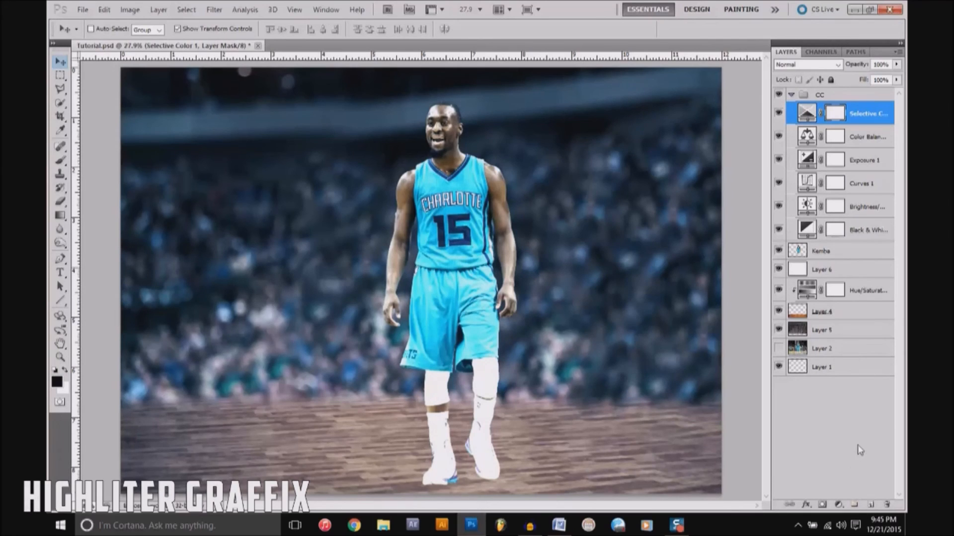
{"action": "left_click", "coordinate": [840, 505]}
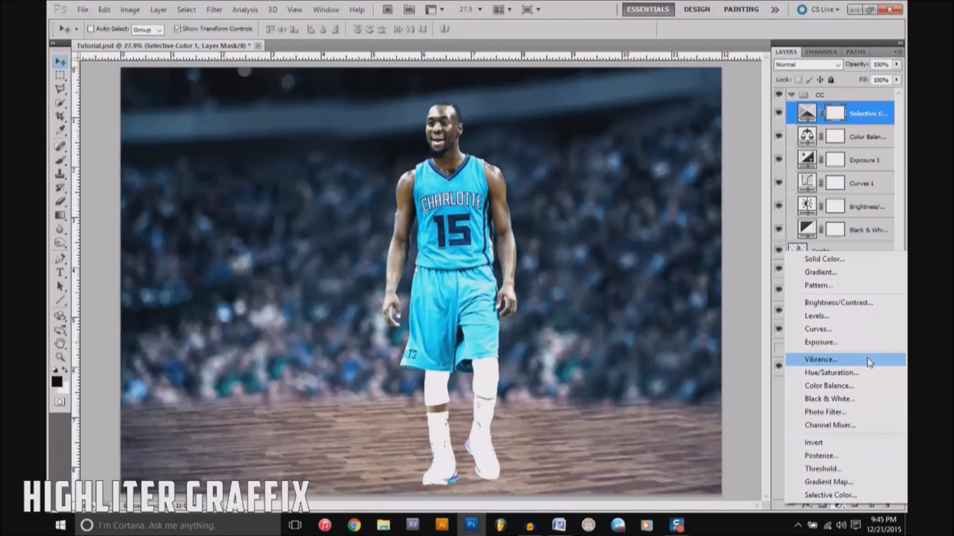
{"action": "left_click", "coordinate": [862, 115]}
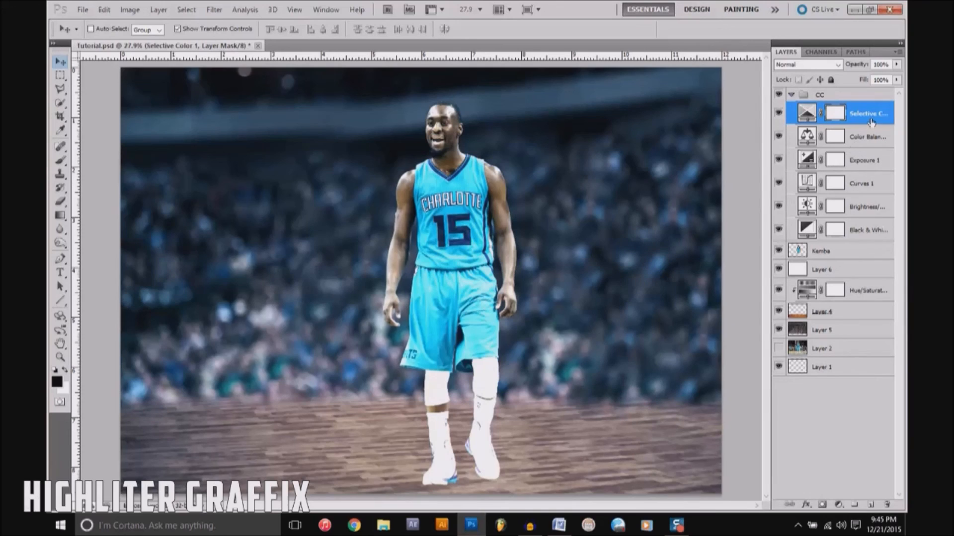
{"action": "left_click", "coordinate": [872, 136]}
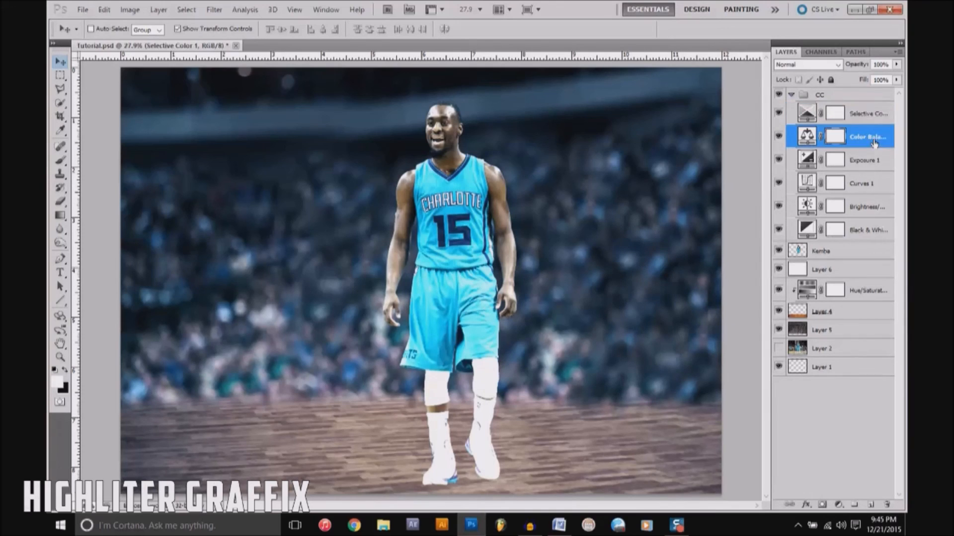
{"action": "left_click", "coordinate": [874, 113]}
{"action": "left_click", "coordinate": [873, 234]}
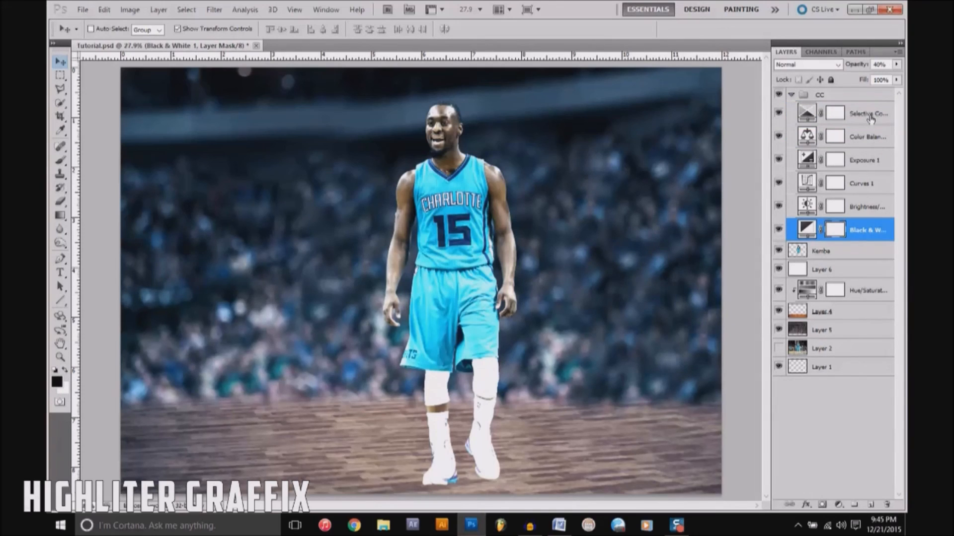